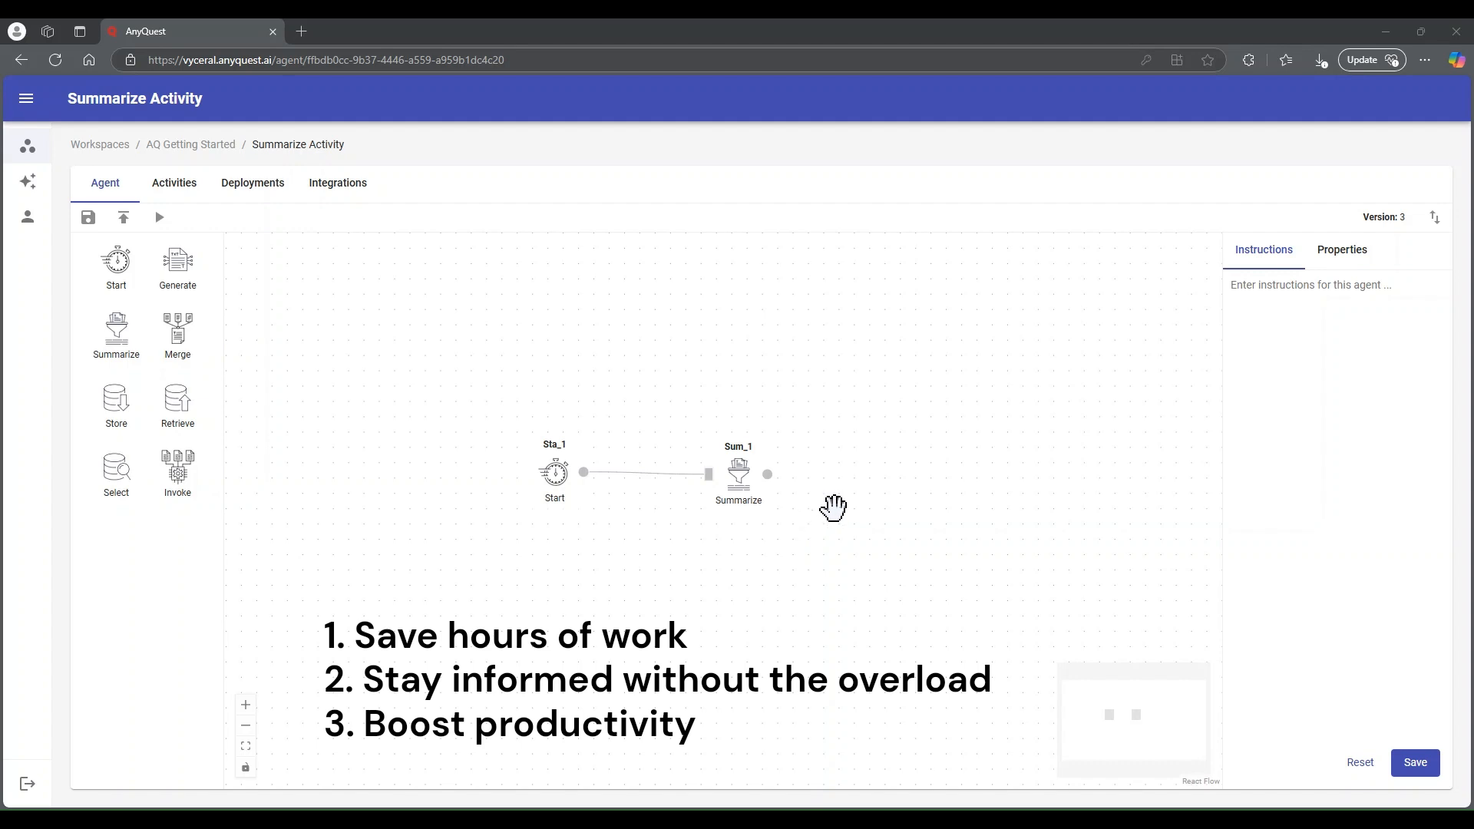
Review the full prompt of the Summarize activity, from the company overview request to the start-input reference
{"action": "left_click", "coordinate": [742, 474]}
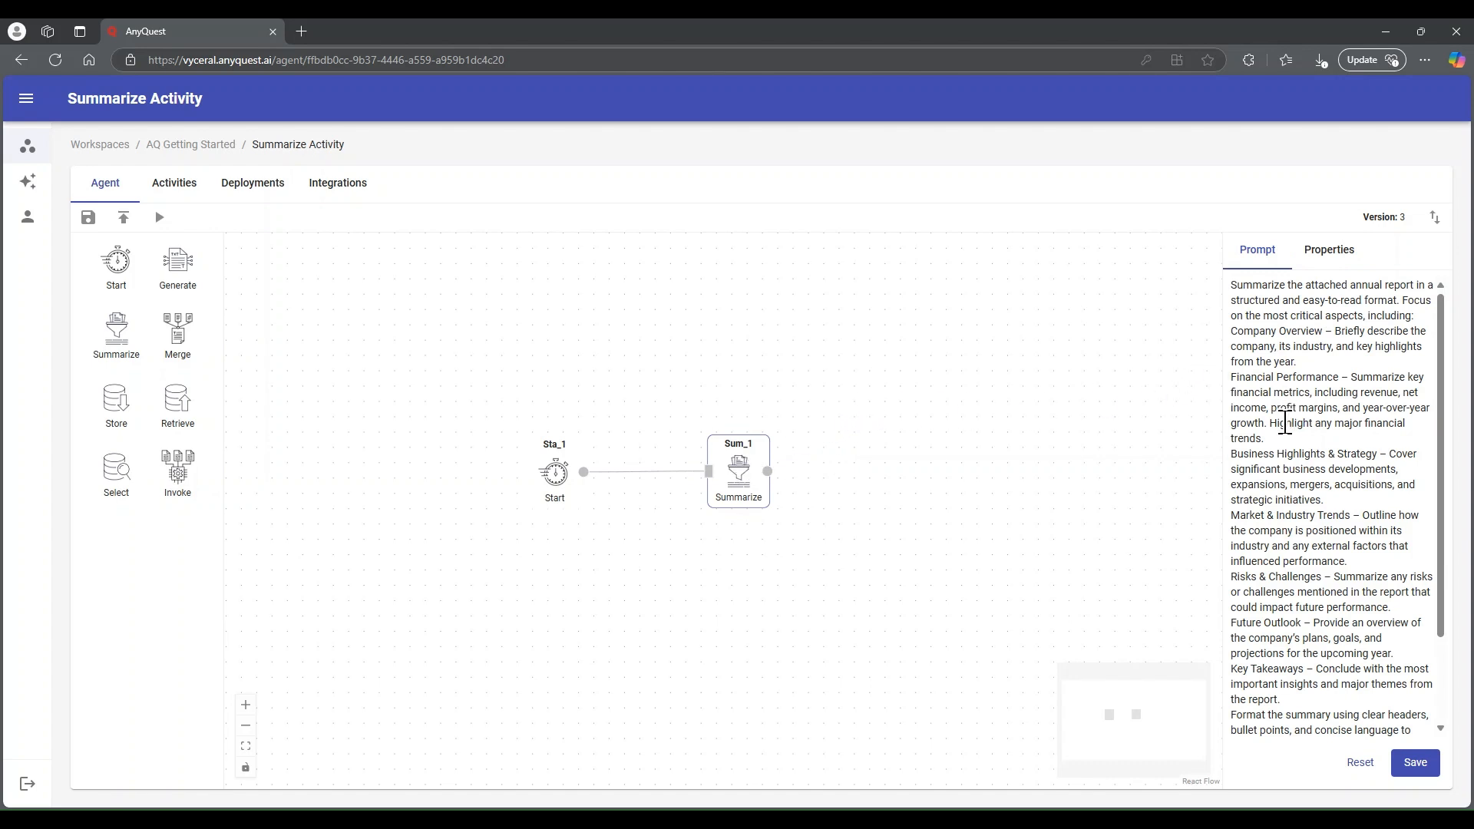
{"action": "scroll", "coordinate": [1275, 423], "scroll_direction": "down", "scroll_amount": 3}
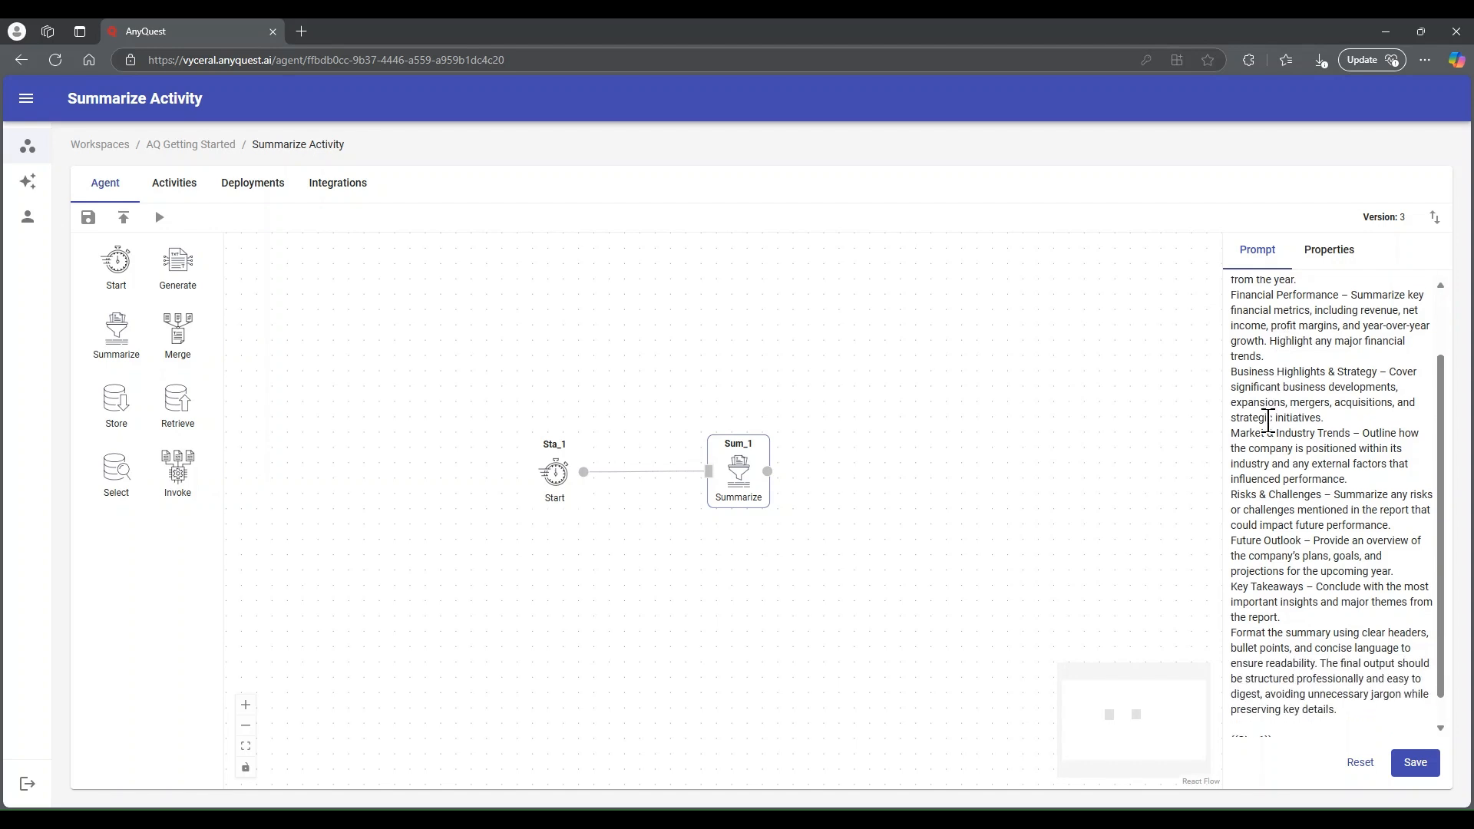
{"action": "scroll", "coordinate": [1263, 418], "scroll_direction": "up", "scroll_amount": 3}
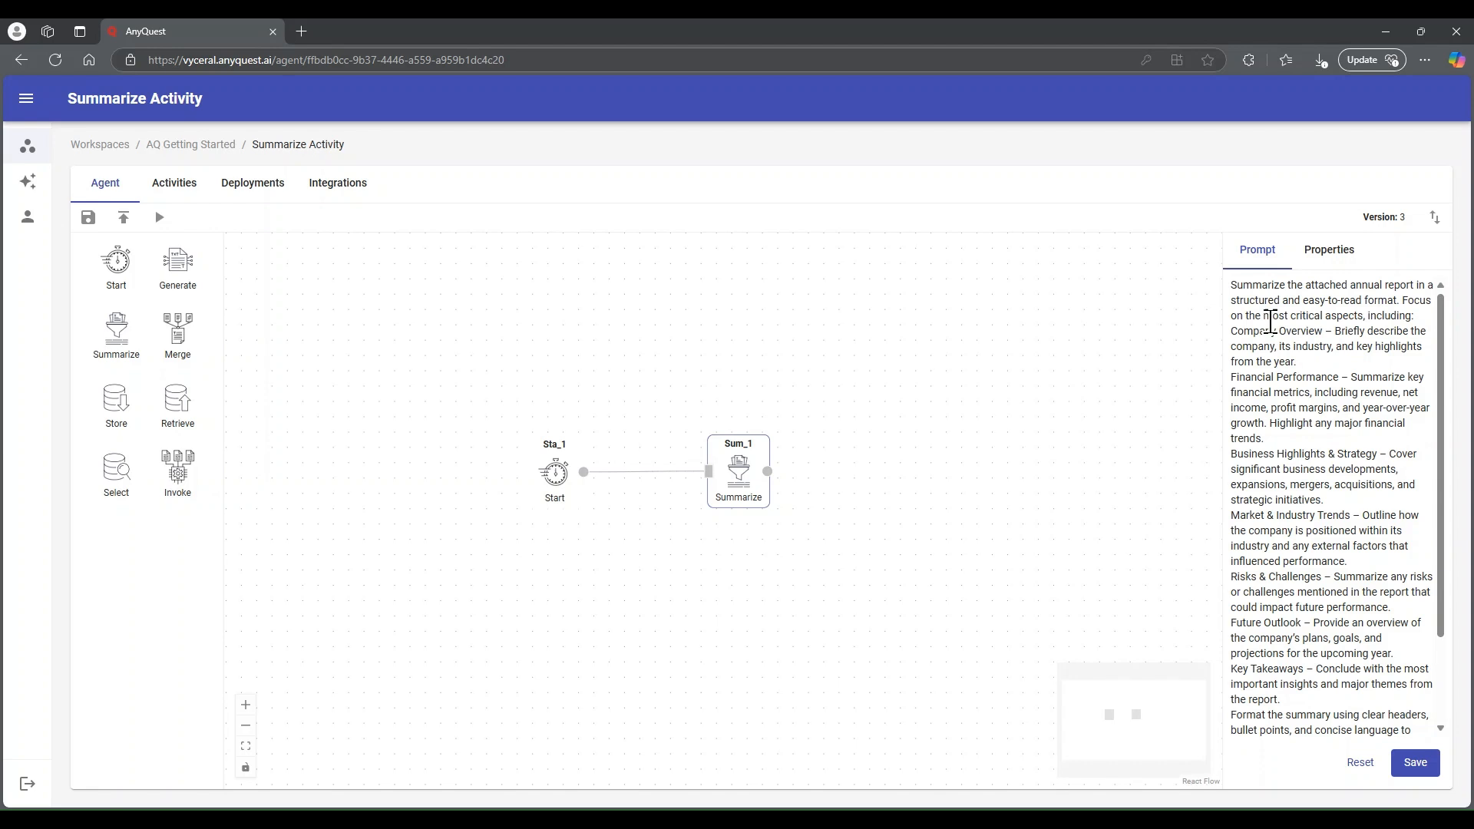
{"action": "scroll", "coordinate": [1304, 450], "scroll_direction": "down", "scroll_amount": 2}
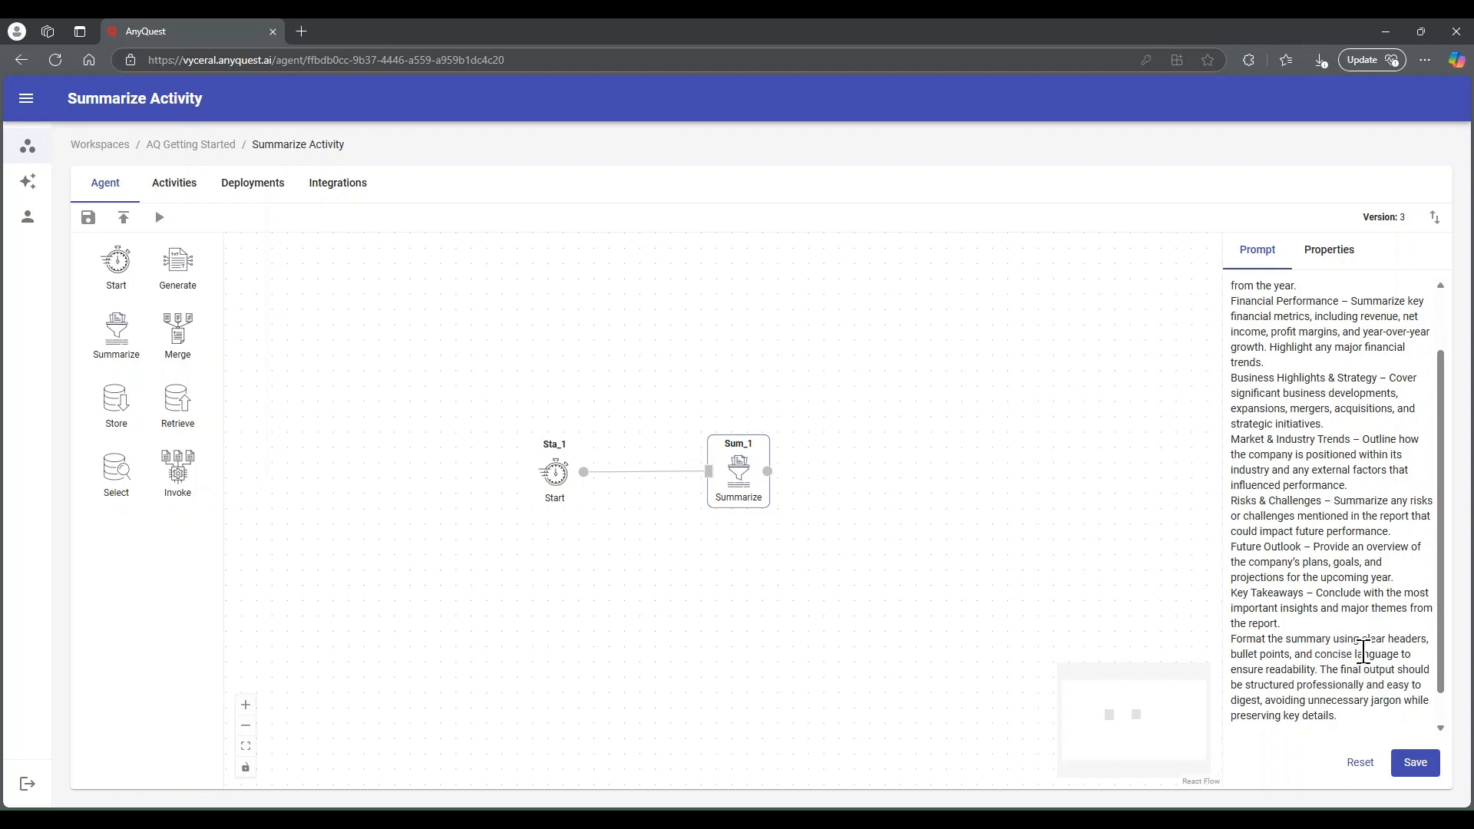
{"action": "scroll", "coordinate": [1365, 650], "scroll_direction": "down", "scroll_amount": 1}
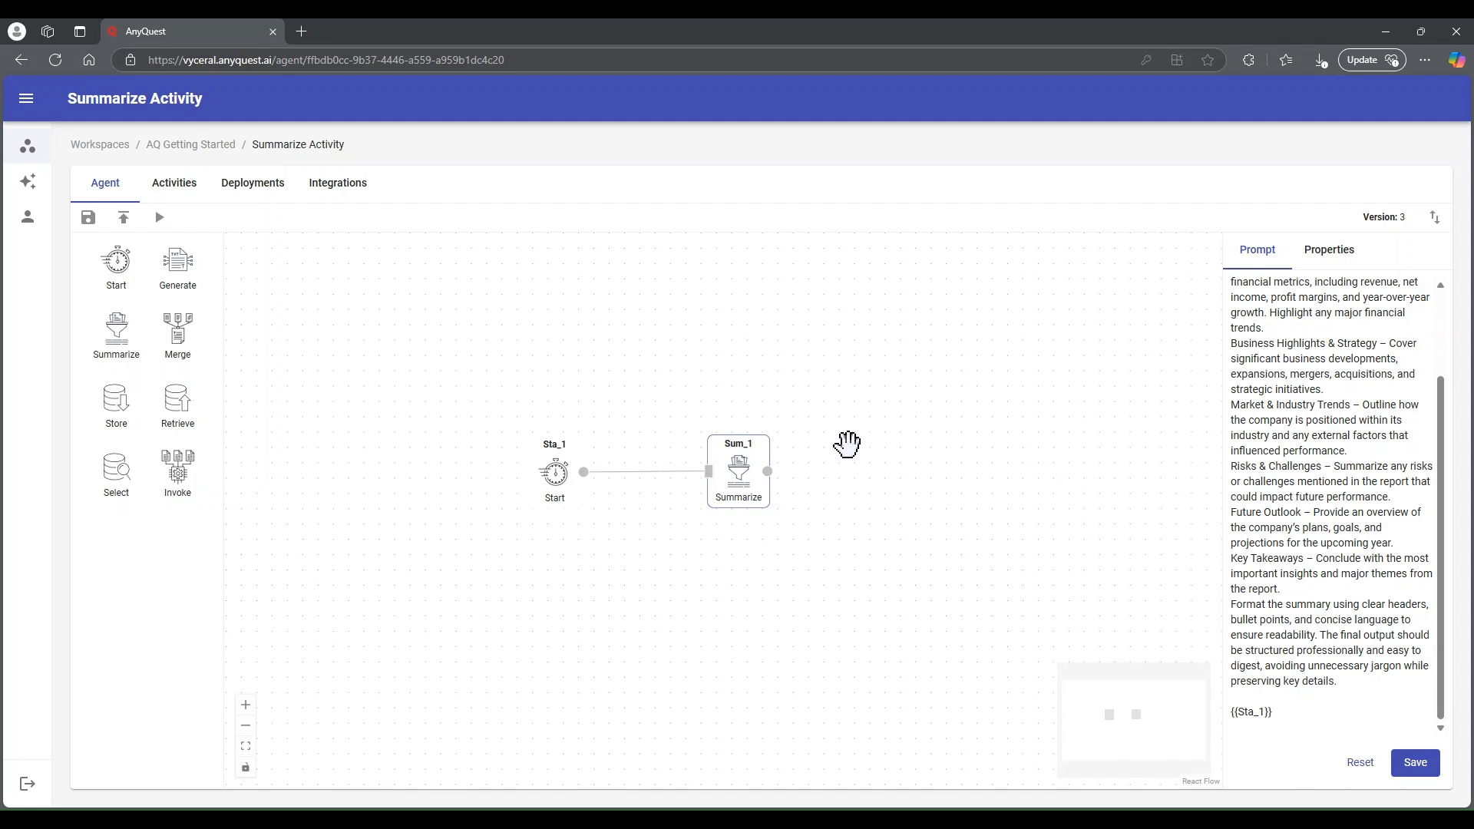
Open the Tesla 10k folder in the AQ Getting Started workspace content and show its options for adding content
{"action": "left_click", "coordinate": [189, 145]}
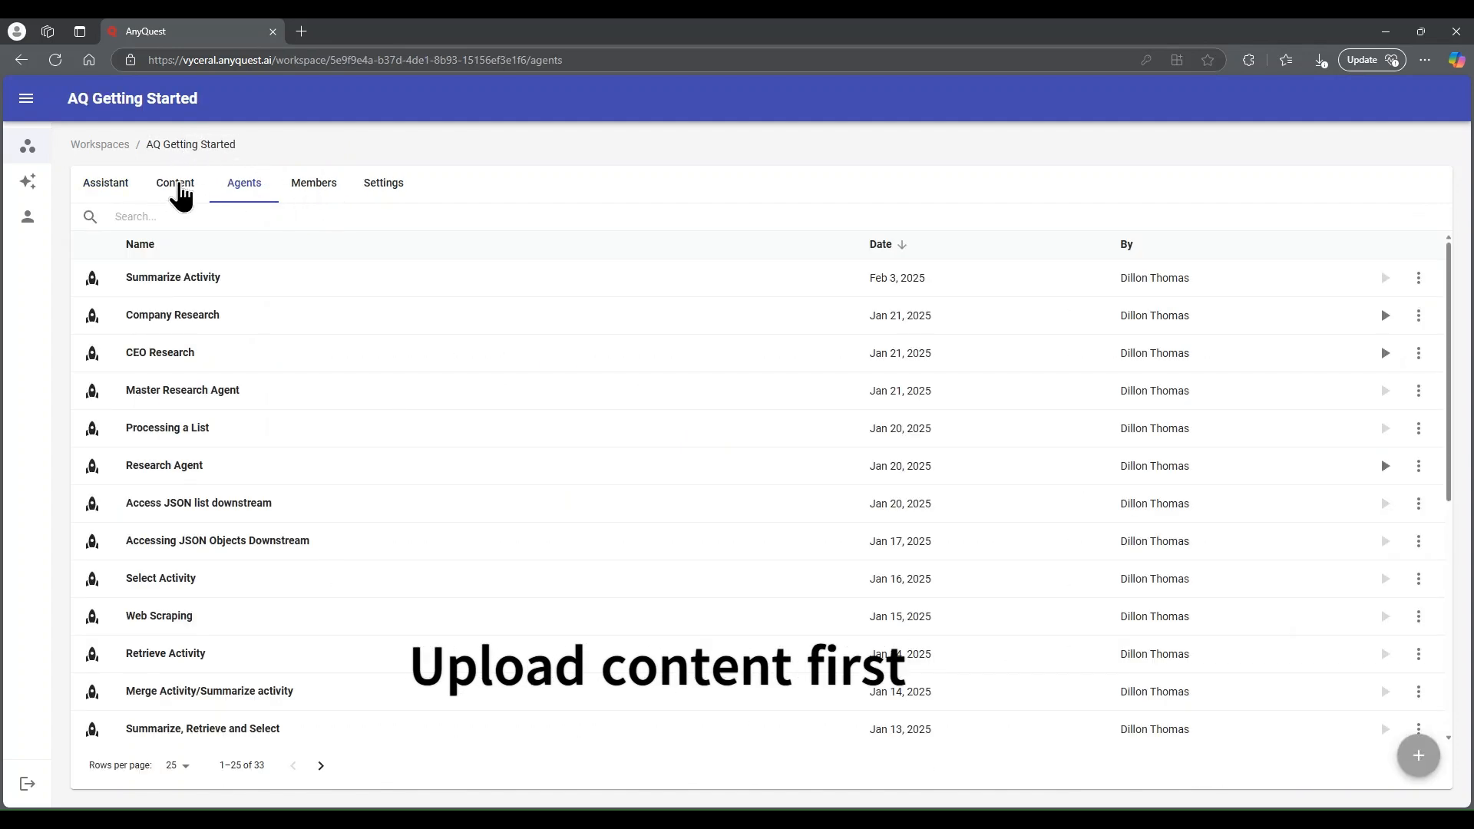
{"action": "left_click", "coordinate": [180, 187]}
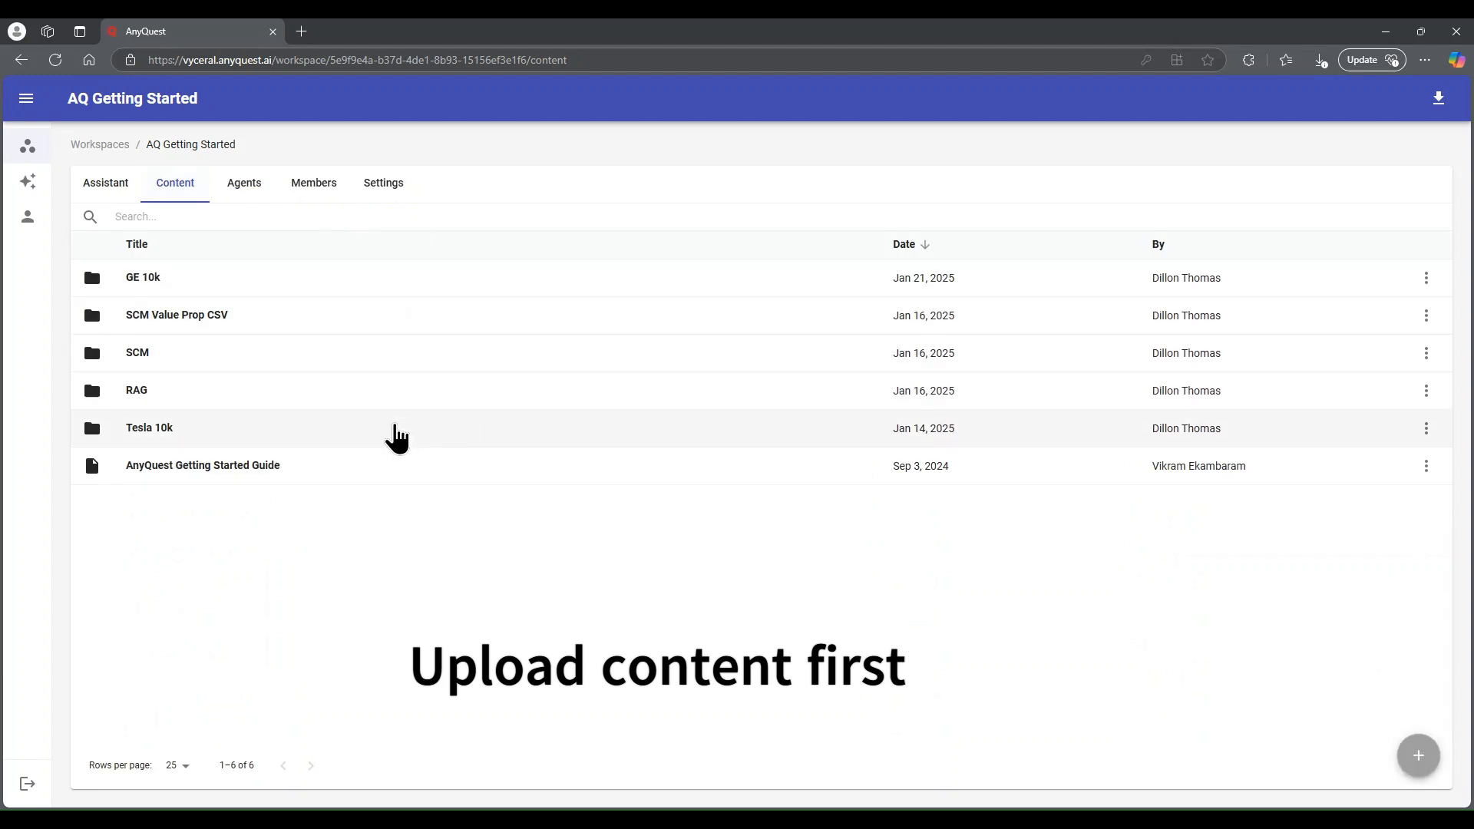
{"action": "left_click", "coordinate": [397, 436]}
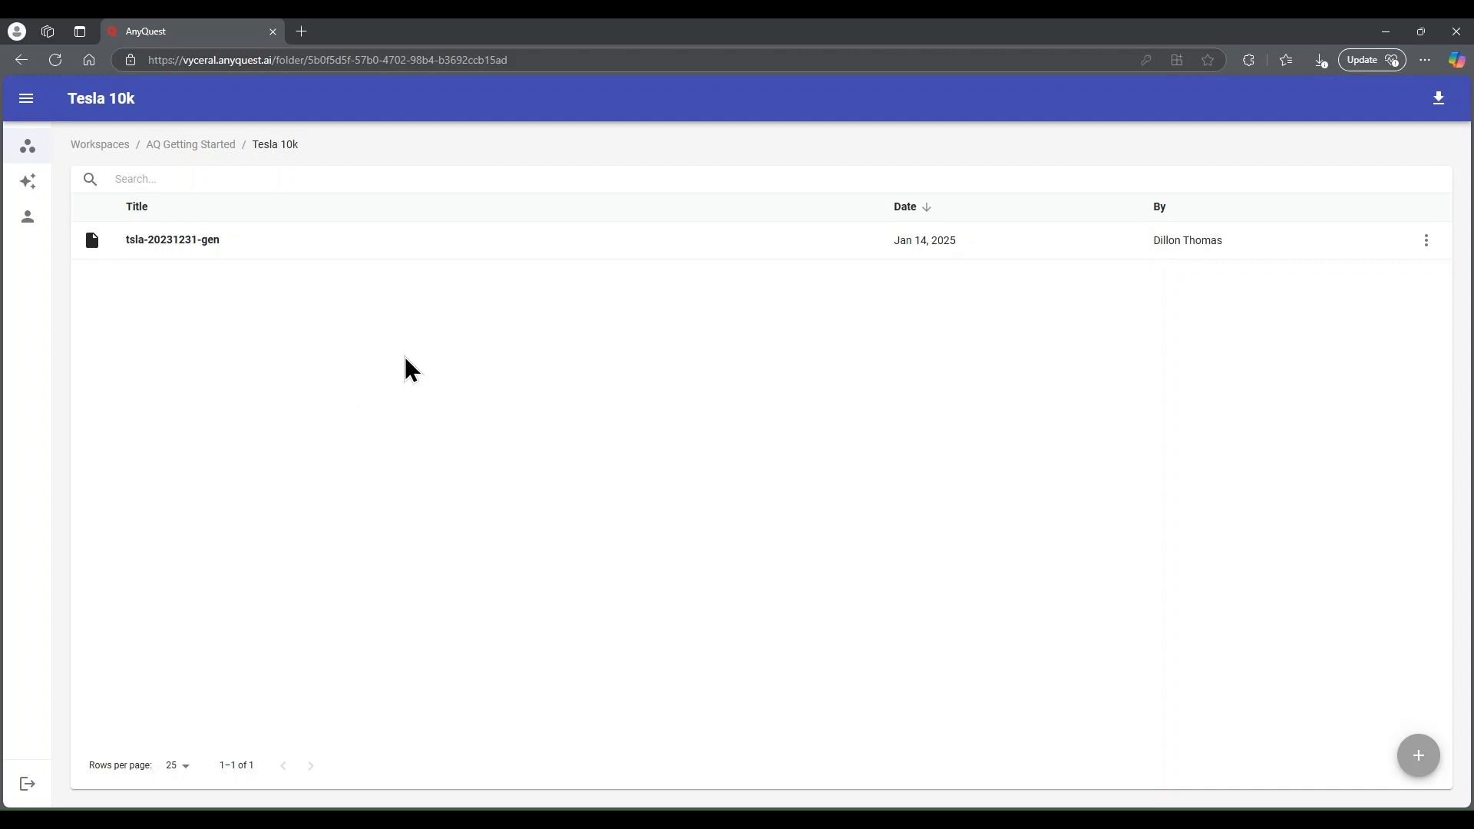
{"action": "left_click", "coordinate": [1422, 764]}
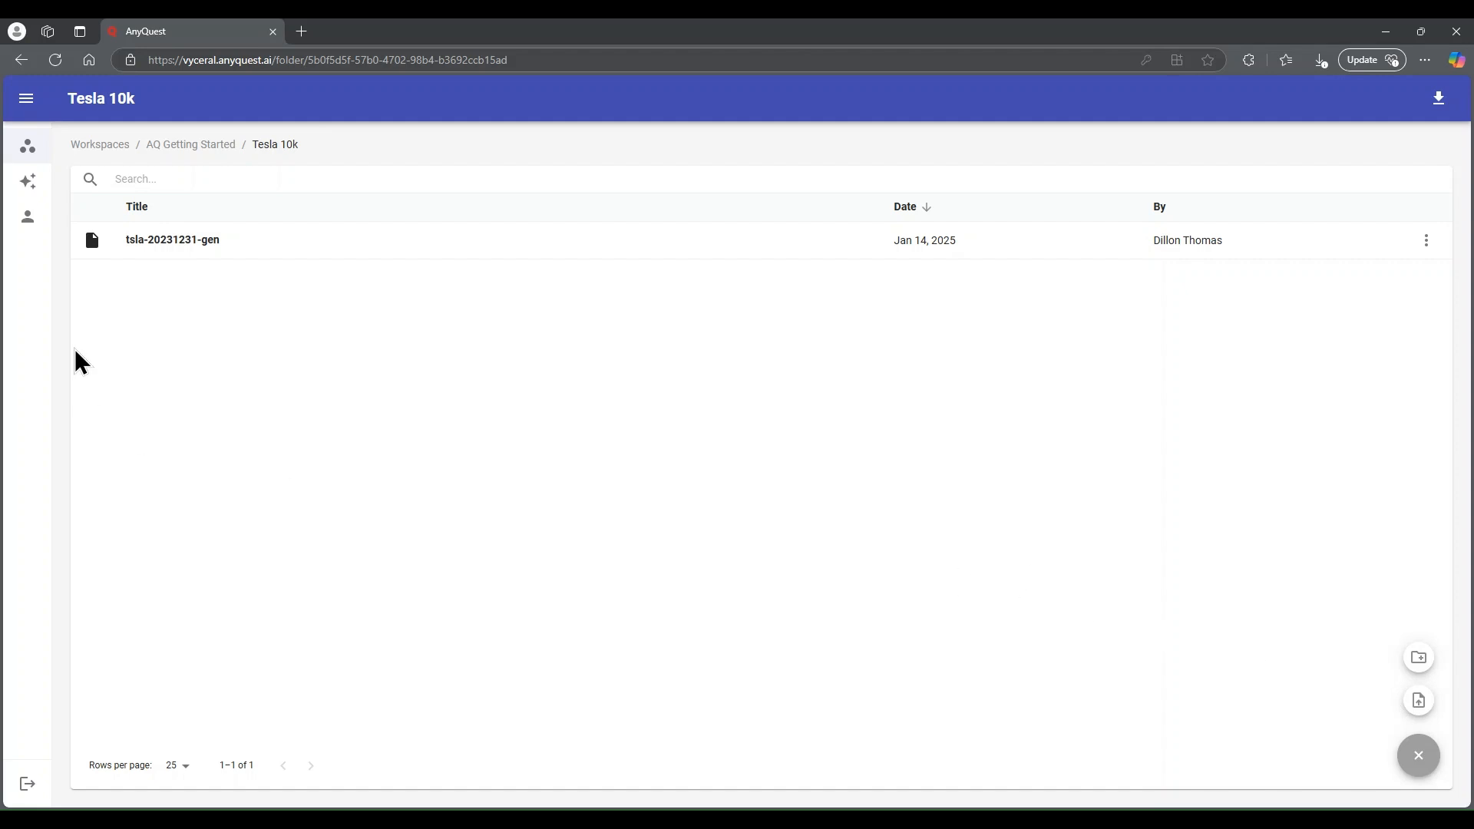
Reopen the Summarize Activity agent, delete the Sum_2 activity and move Sum_1 level with the Start activity
{"action": "left_click", "coordinate": [203, 146]}
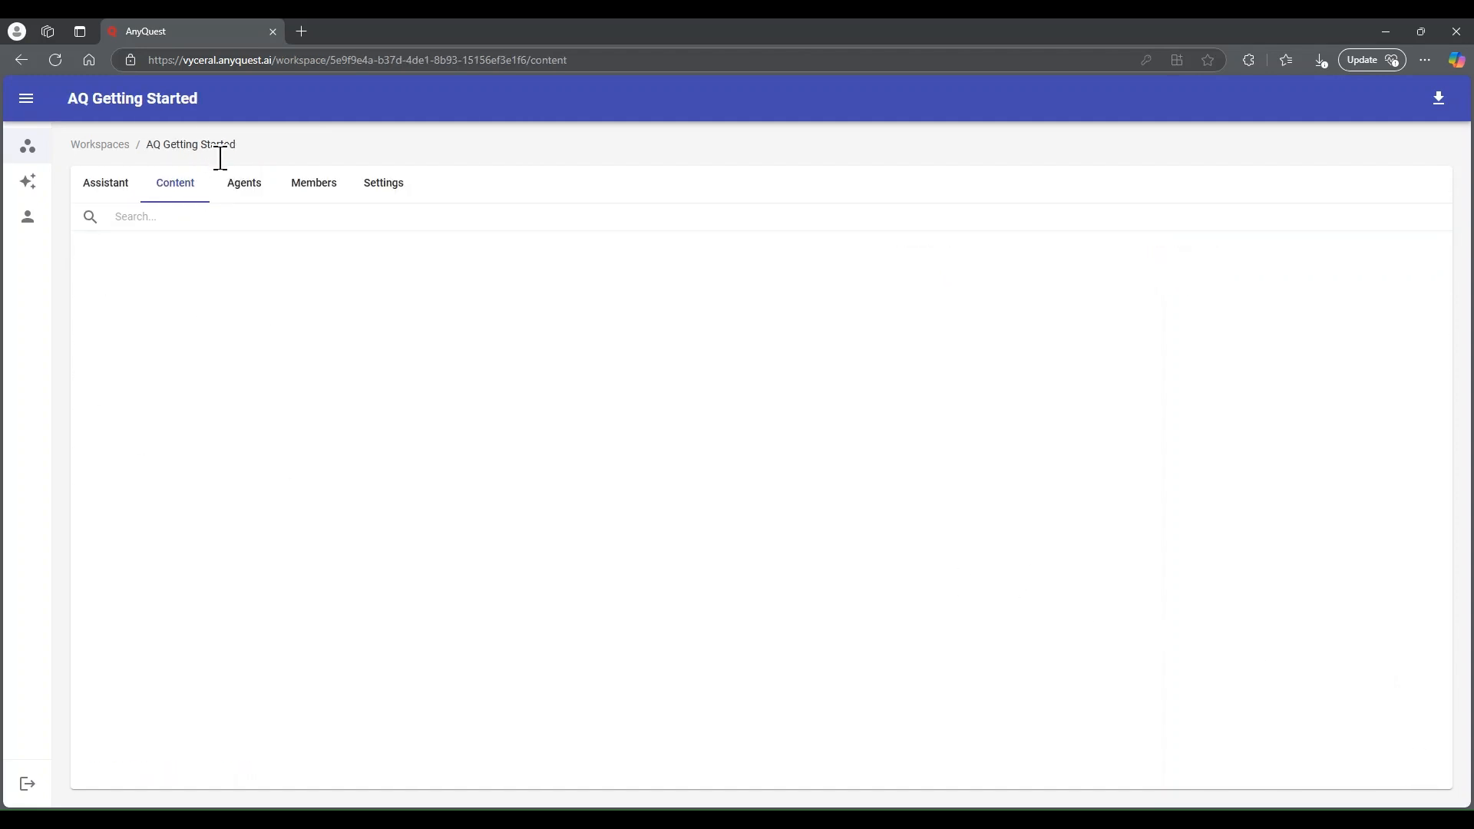
{"action": "left_click", "coordinate": [243, 192]}
{"action": "left_click", "coordinate": [230, 283]}
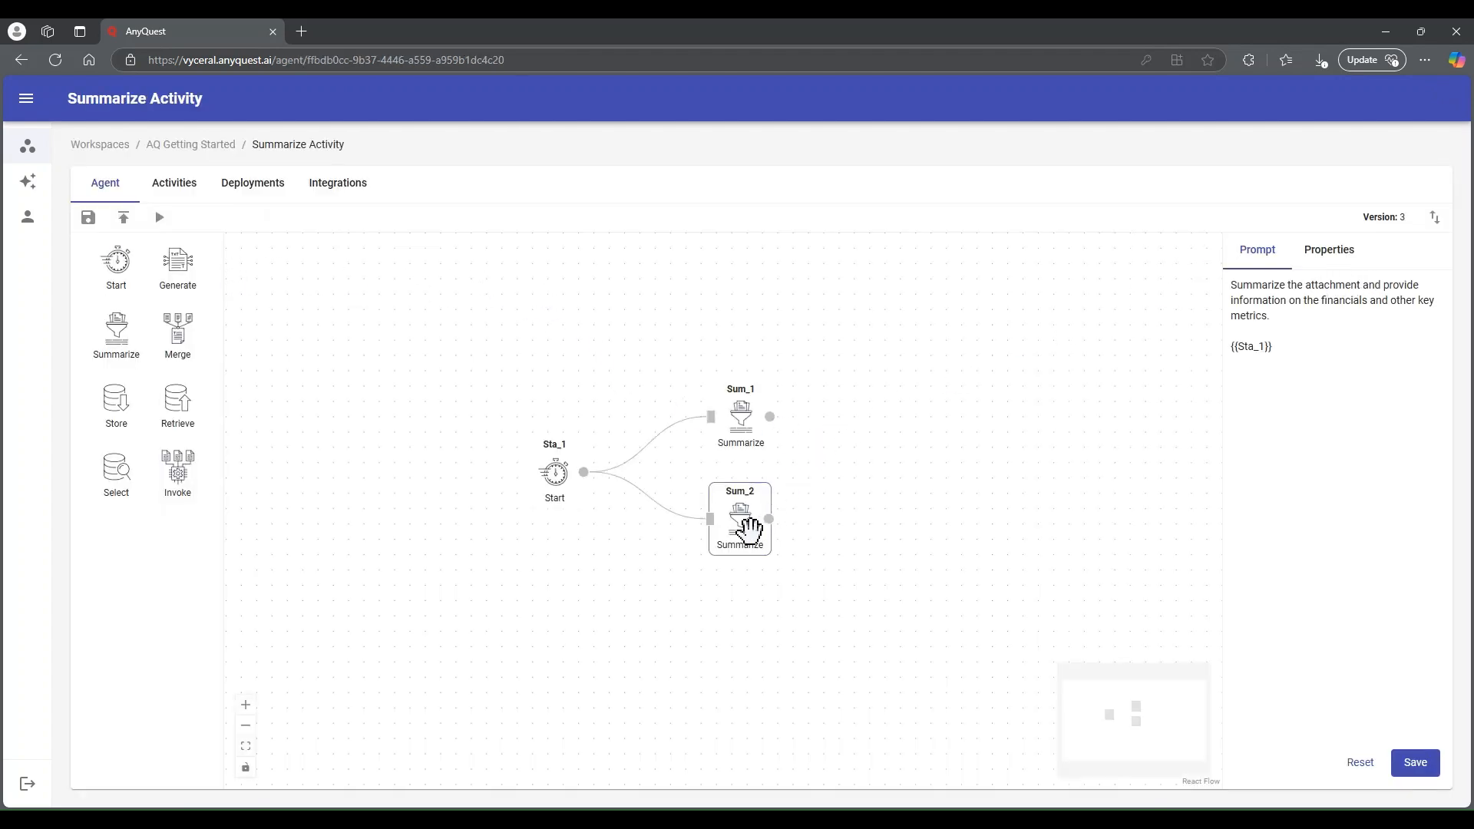
{"action": "key", "text": "Delete"}
{"action": "left_click_drag", "start_coordinate": [751, 418], "coordinate": [750, 466]}
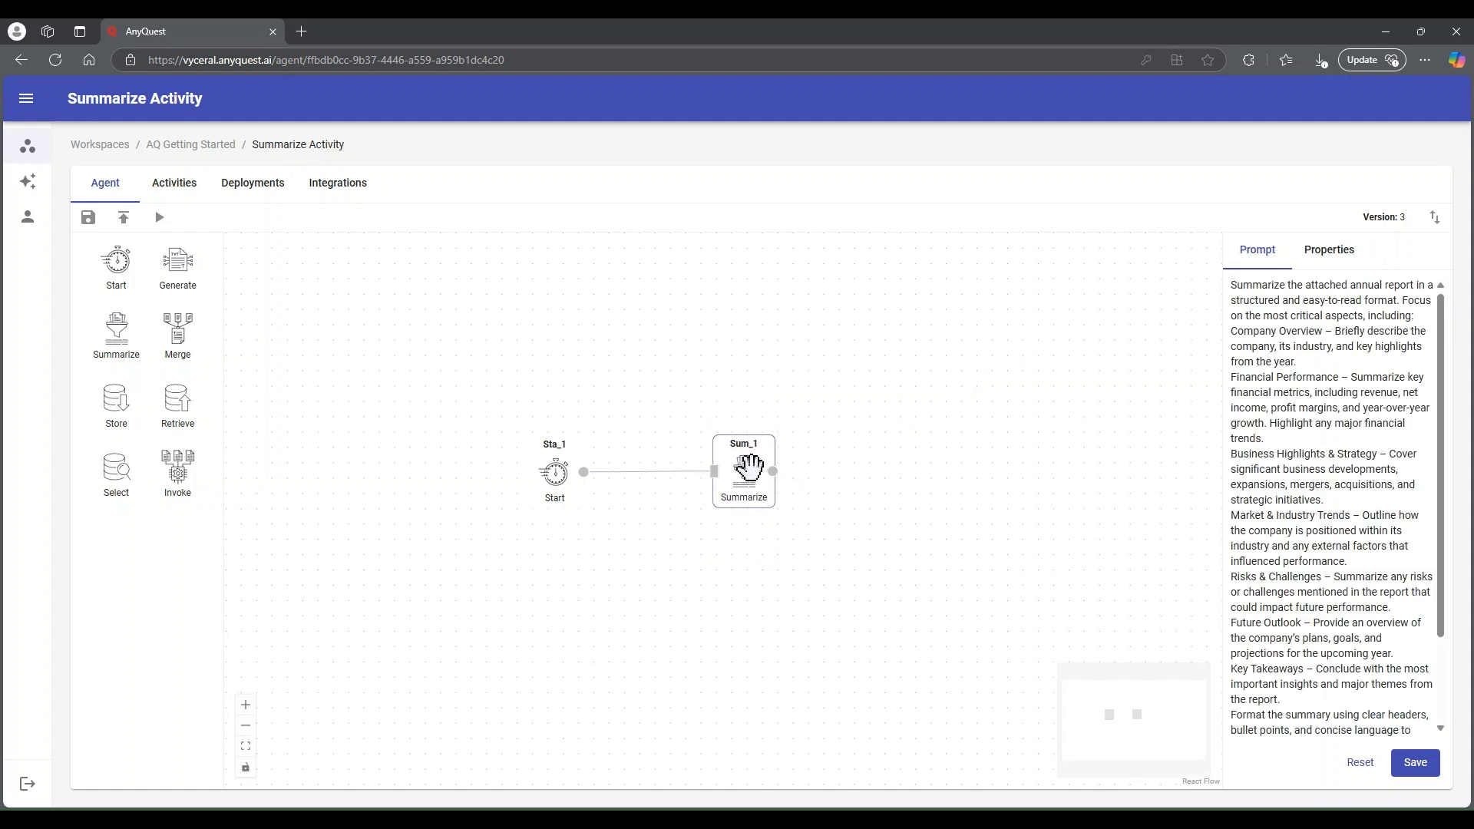
Submit the Sum_1 properties with Tesla 10k as input folder, blank model settings and Text as output format
{"action": "left_click", "coordinate": [1327, 258]}
{"action": "left_click", "coordinate": [1276, 380]}
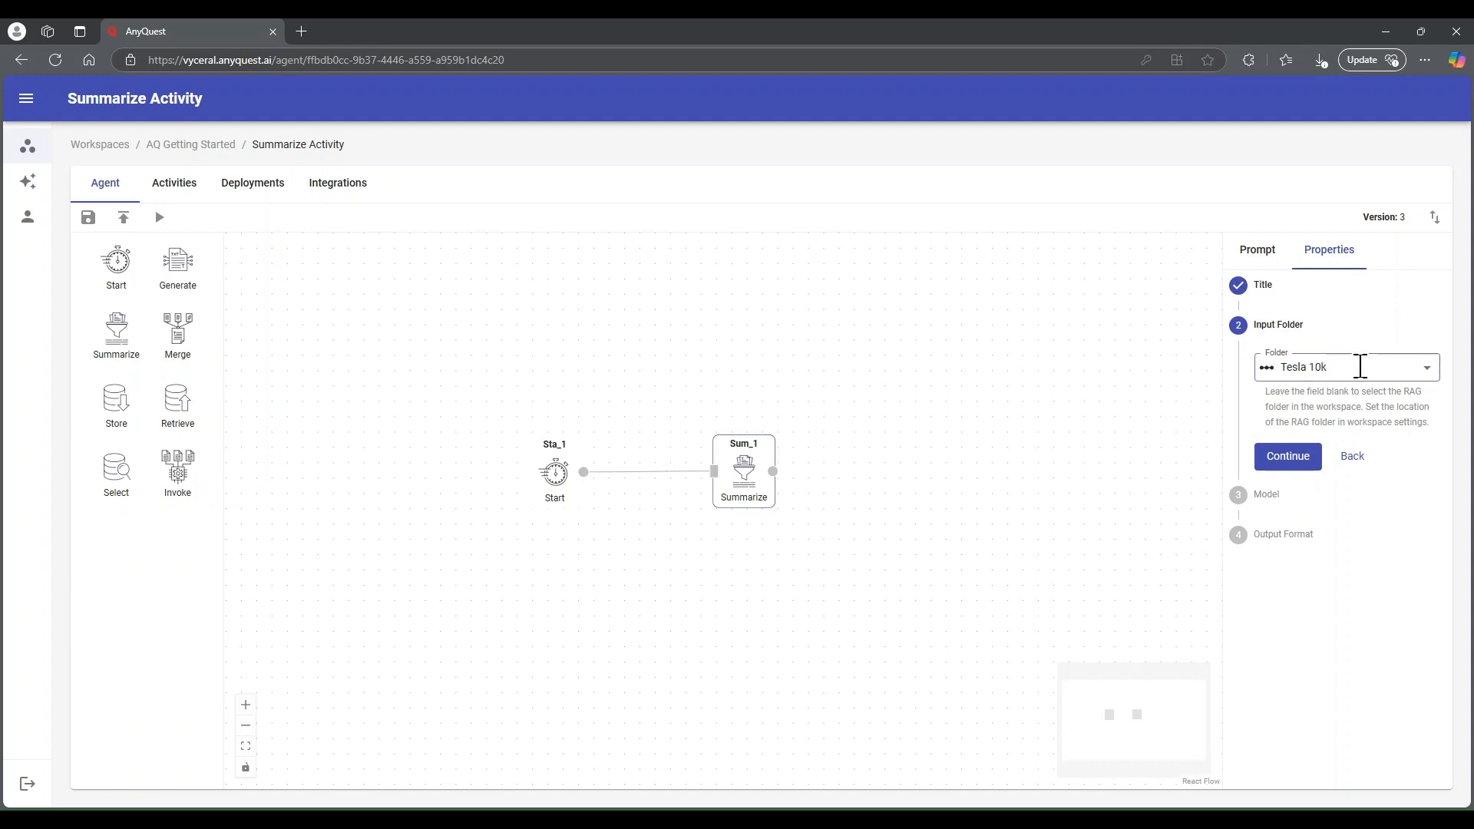
{"action": "left_click", "coordinate": [1301, 460]}
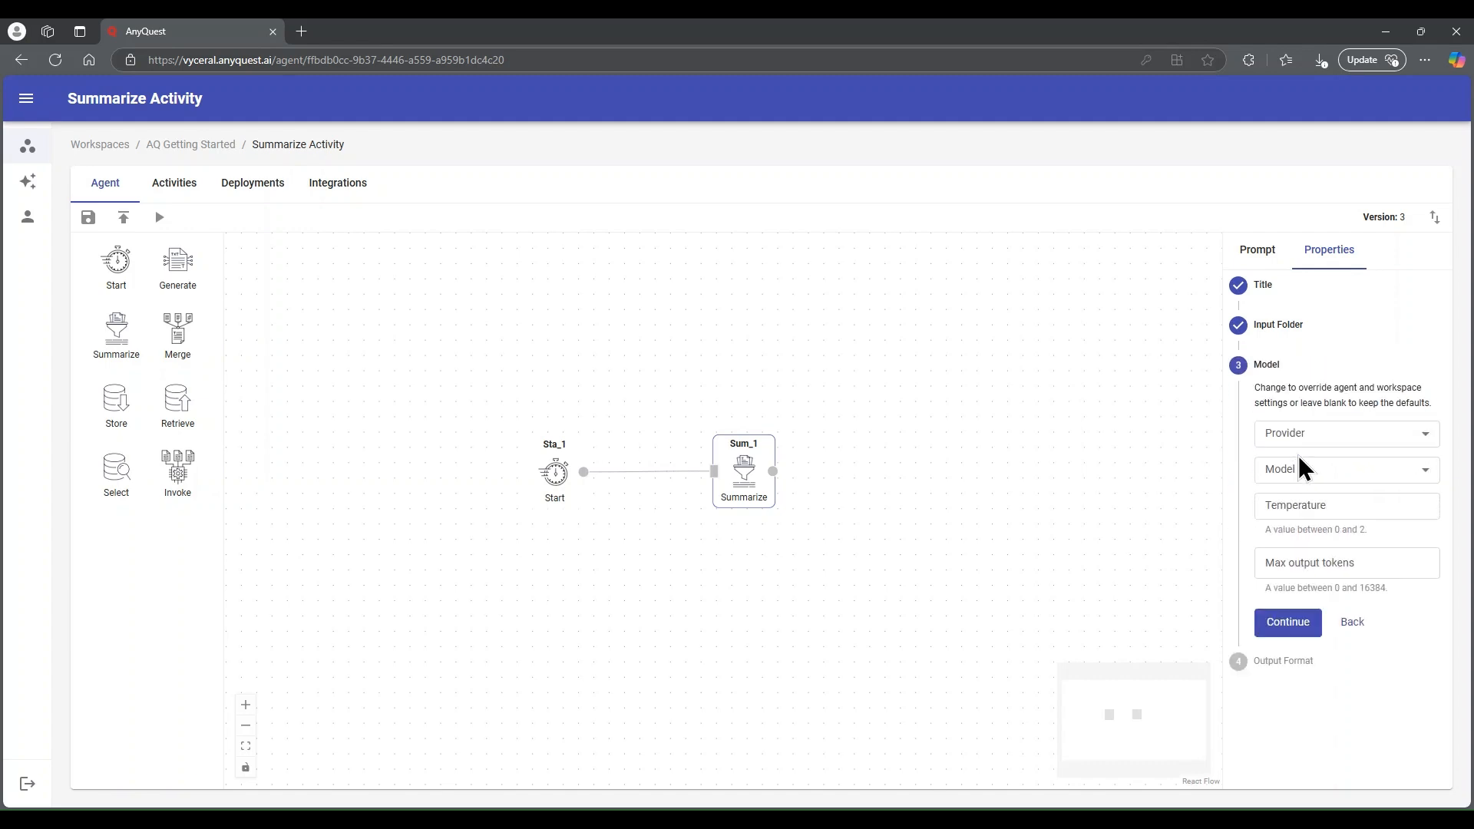
{"action": "left_click", "coordinate": [1292, 634]}
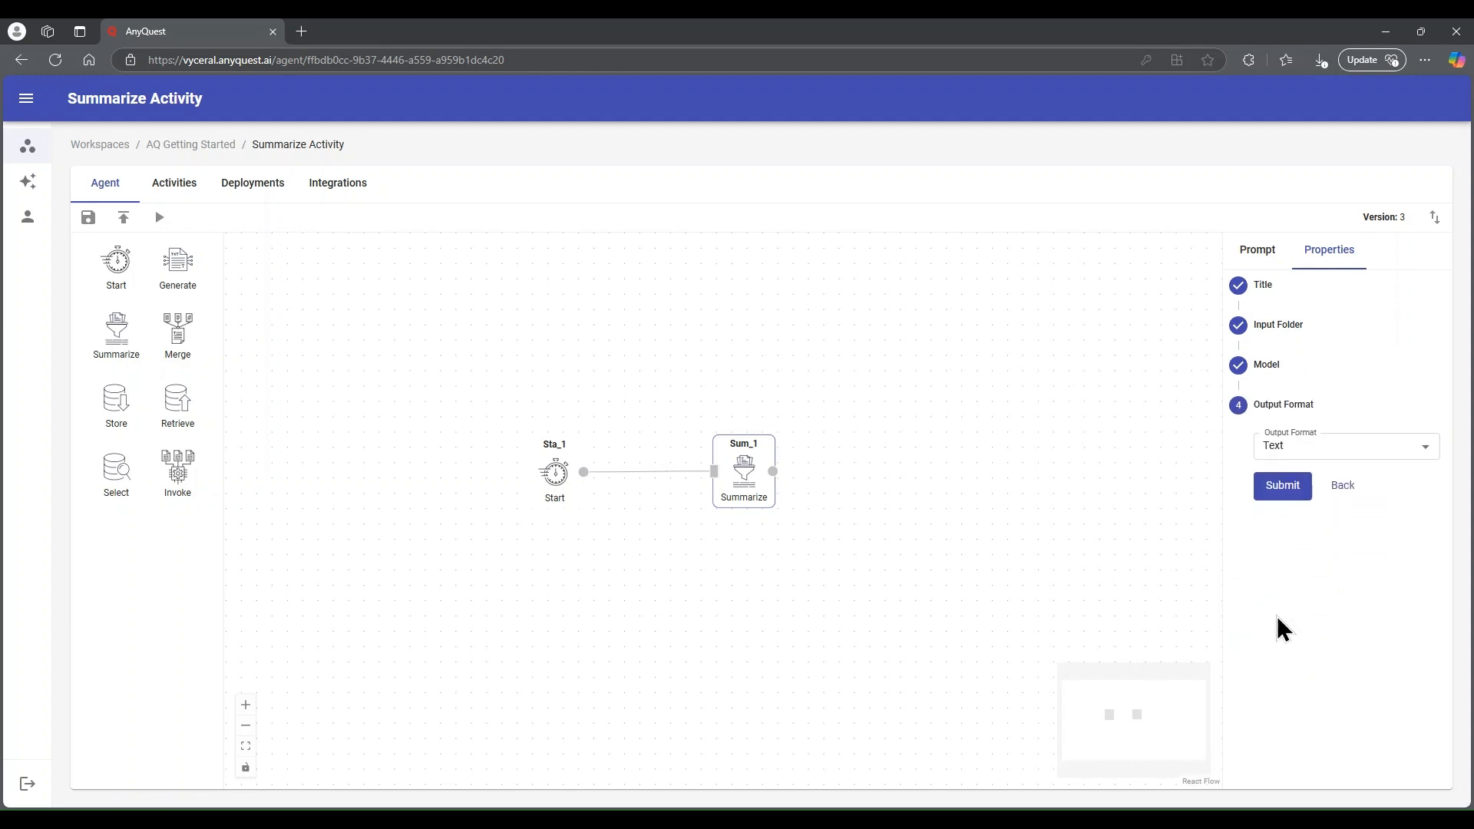
{"action": "left_click", "coordinate": [1279, 490]}
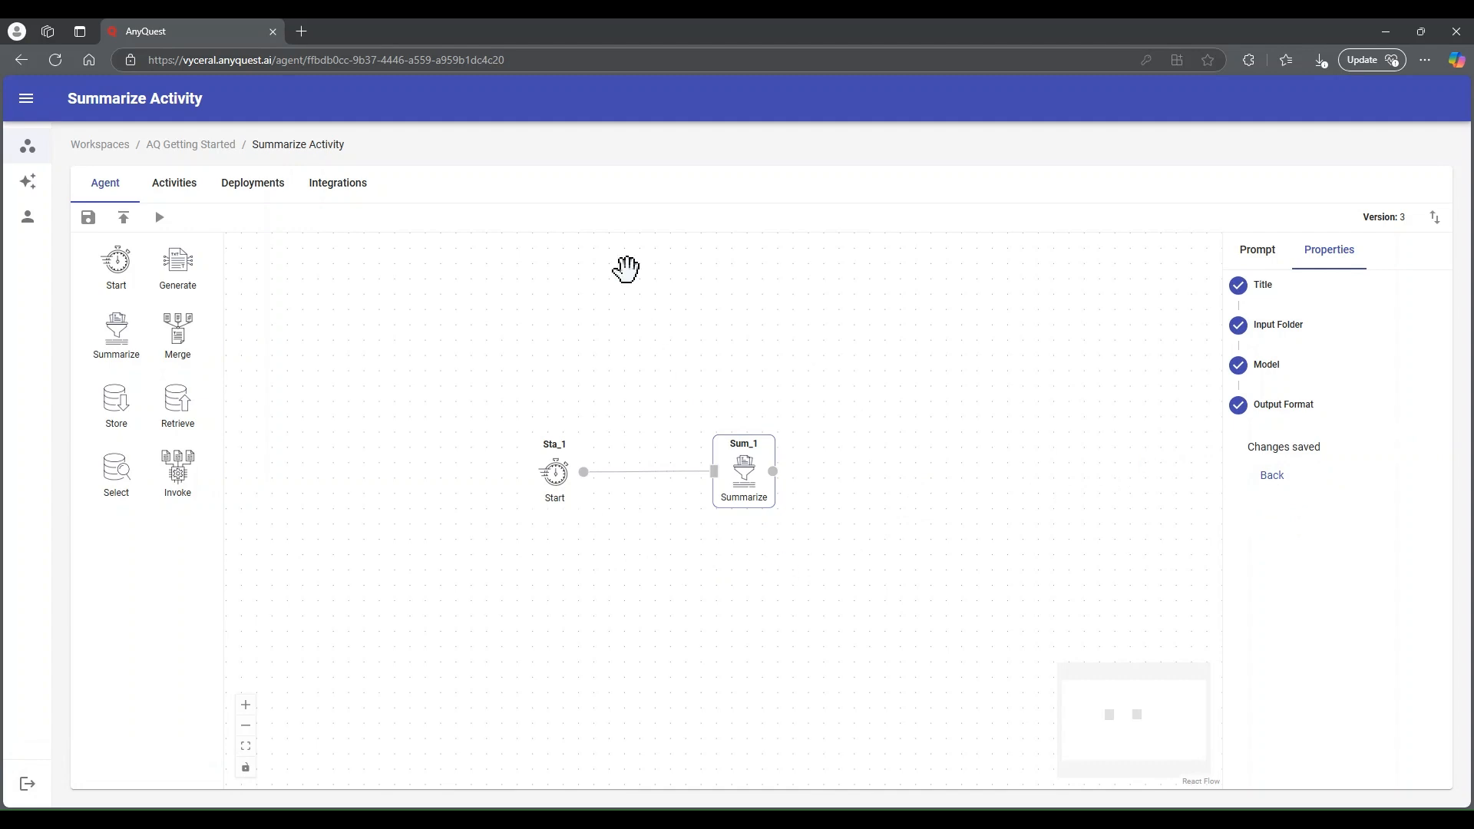
{"action": "left_click_drag", "start_coordinate": [179, 258], "coordinate": [712, 321]}
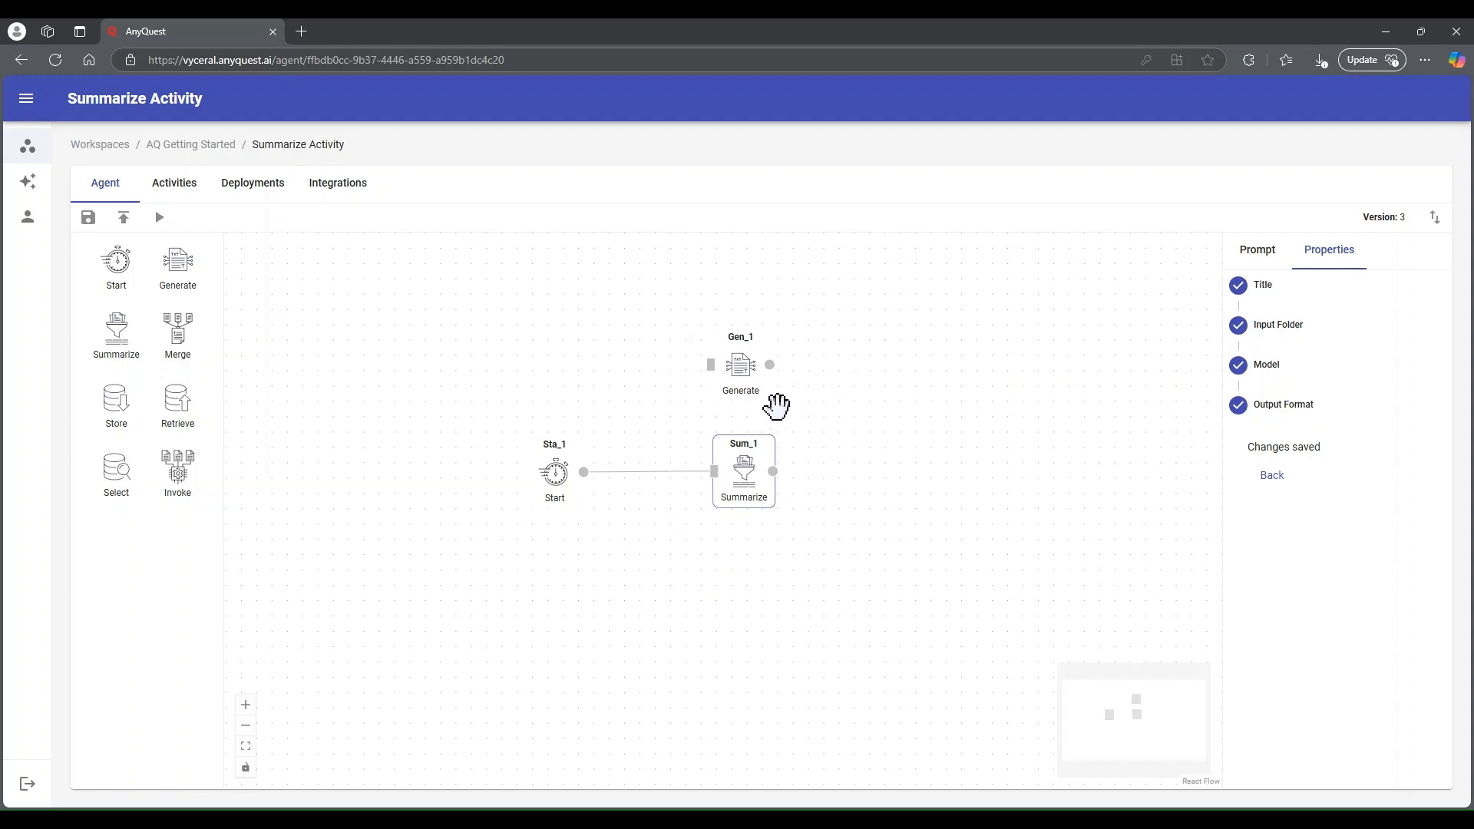
{"action": "left_click", "coordinate": [734, 368]}
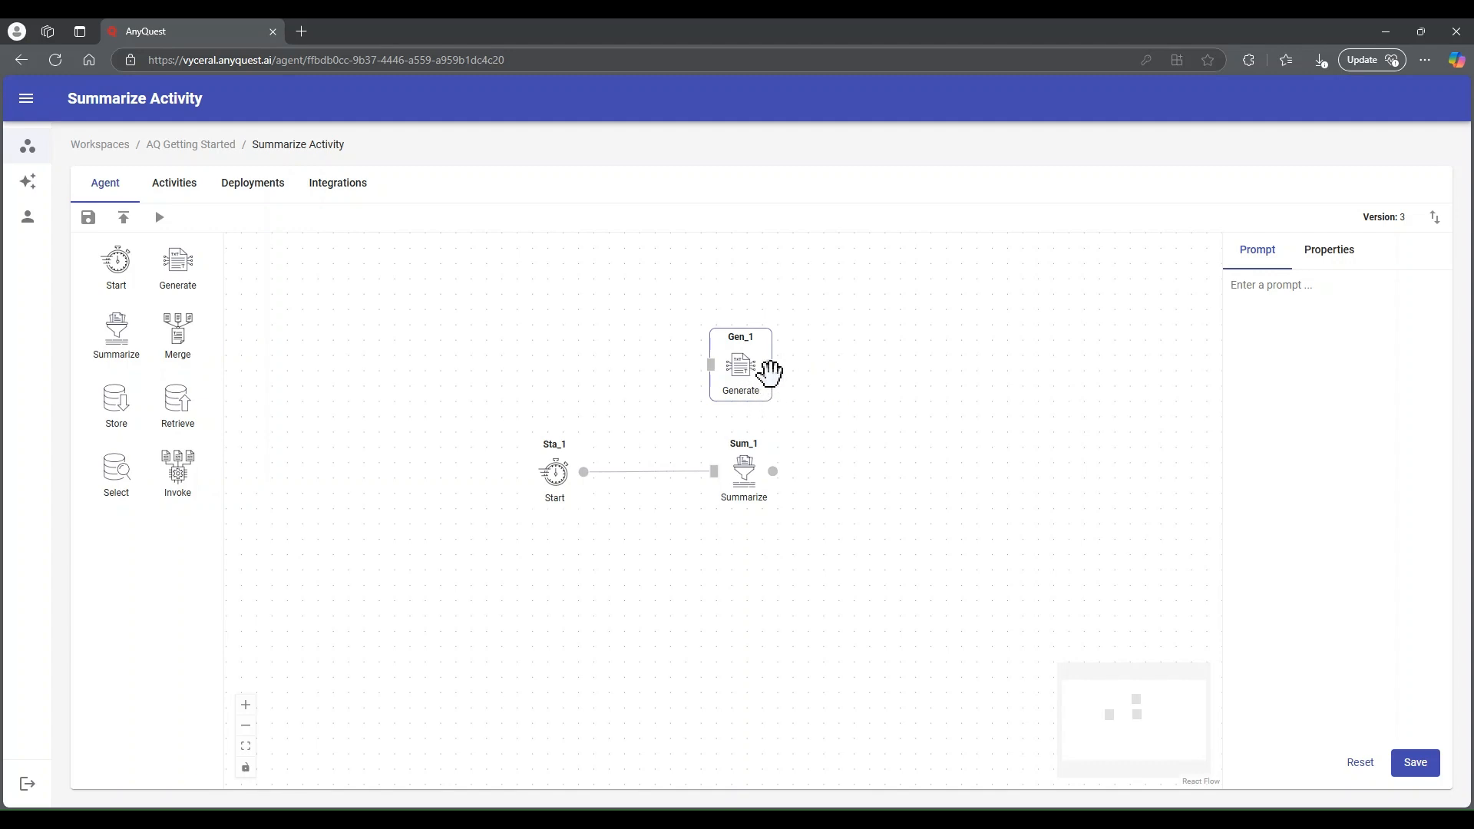
{"action": "key", "text": "BackSpace"}
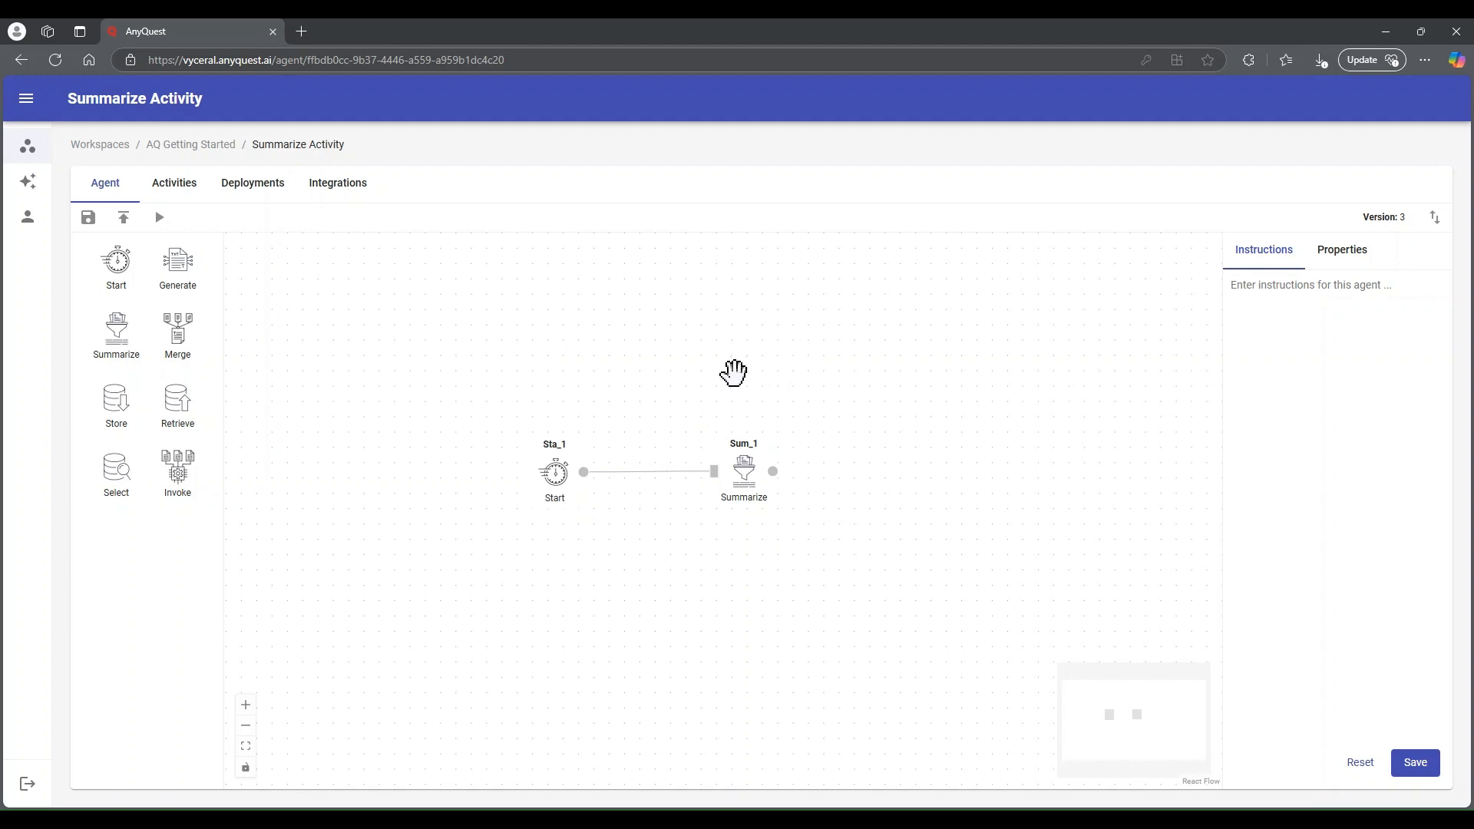
Check the Start activity's user prompt and run the agent with Tesla as the company name
{"action": "left_click", "coordinate": [555, 470]}
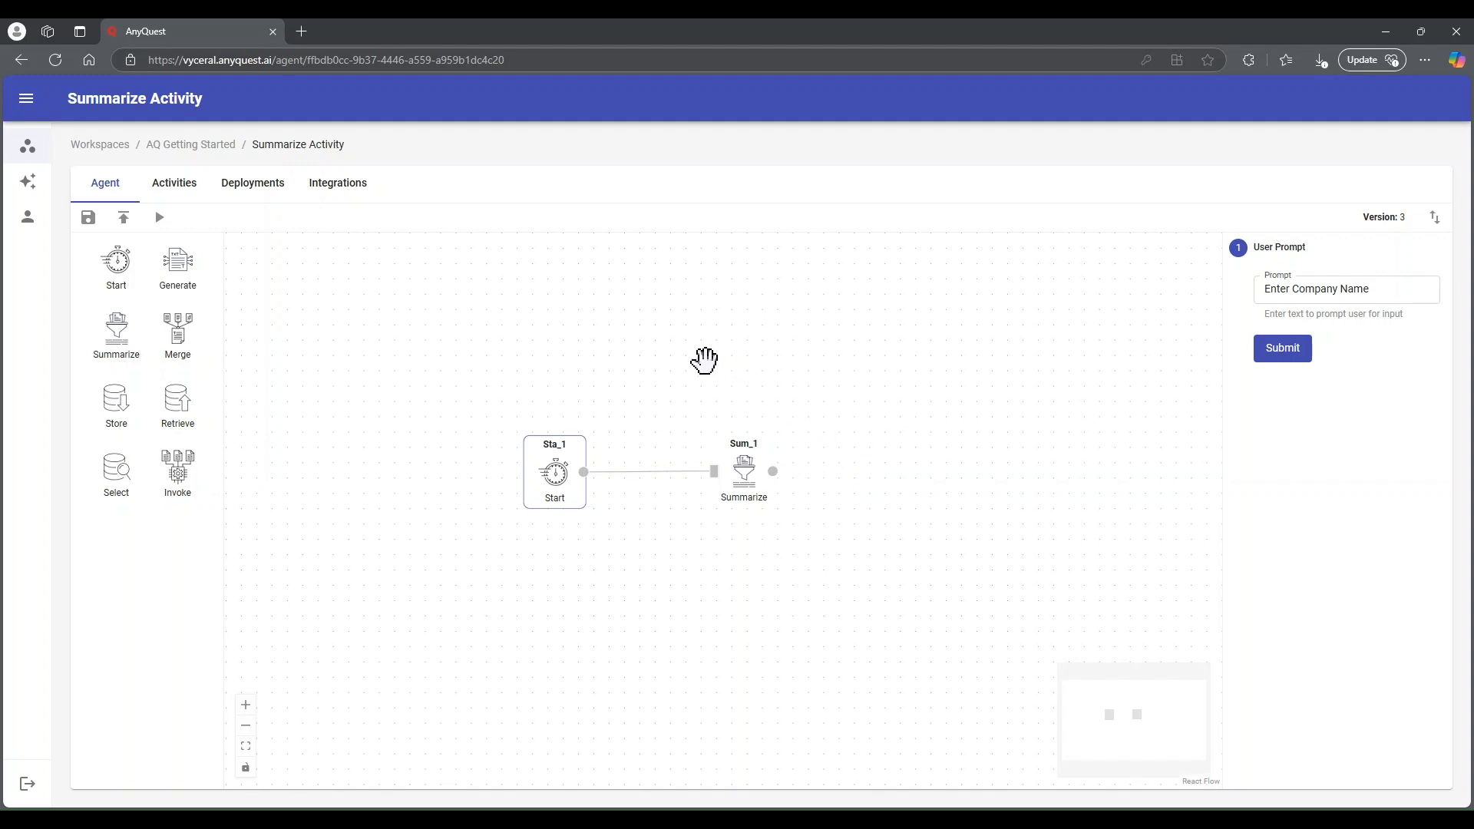
{"action": "left_click", "coordinate": [159, 217]}
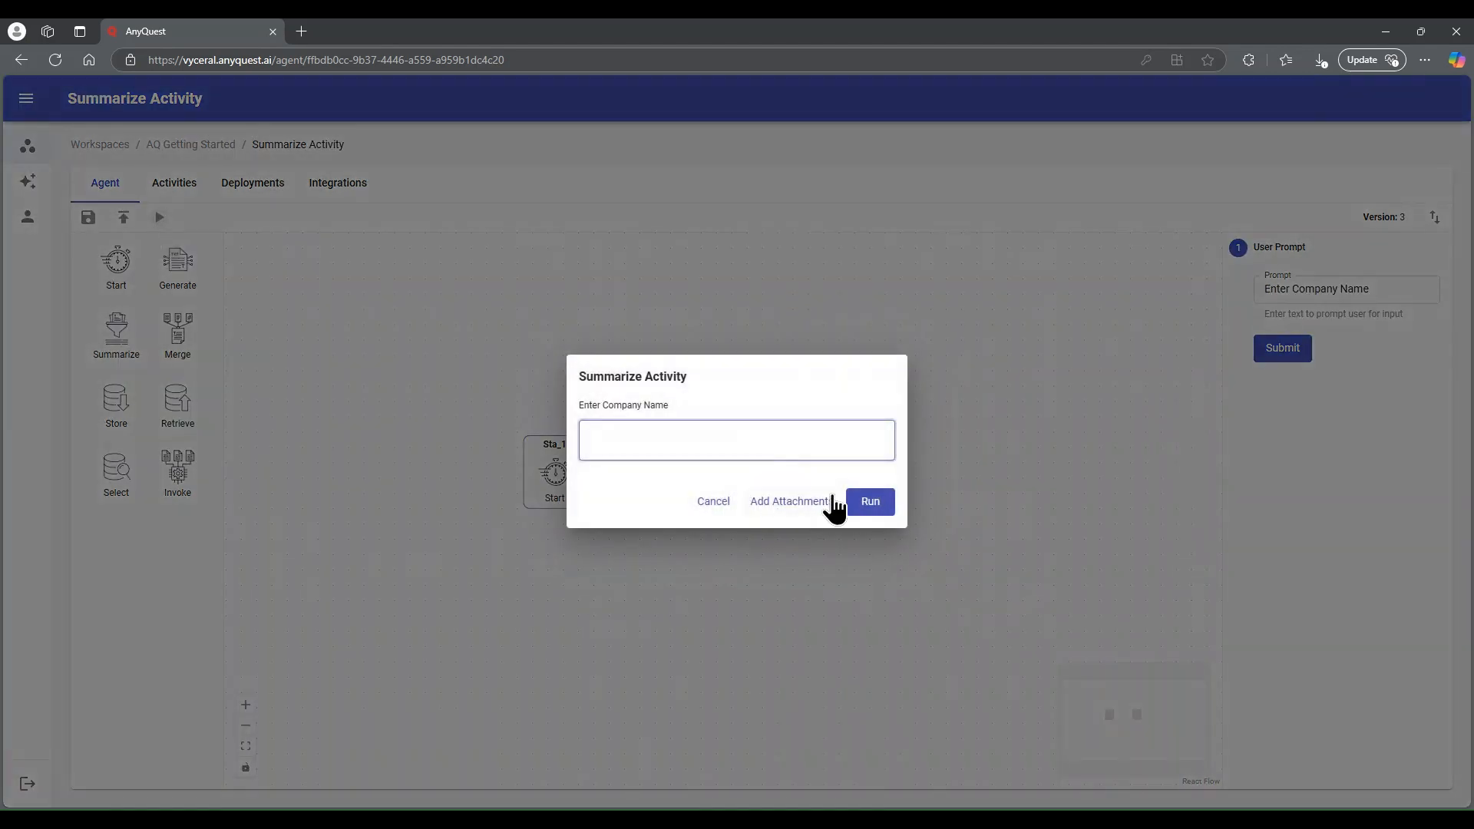
{"action": "type", "text": "Tesla"}
{"action": "left_click", "coordinate": [869, 508]}
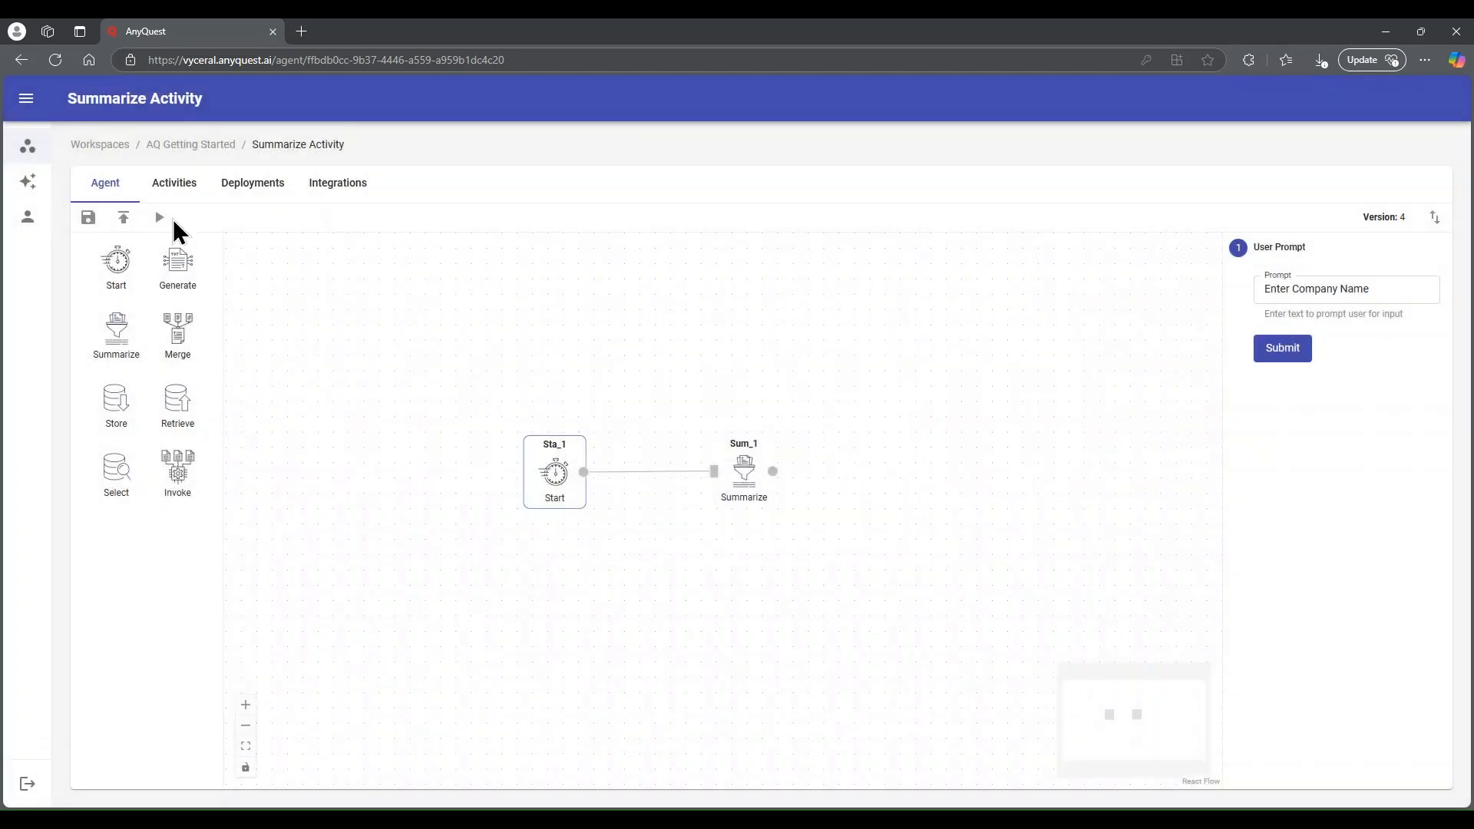
Examine the agent run's generated annual report summary from the company overview through the key takeaways
{"action": "left_click", "coordinate": [168, 187]}
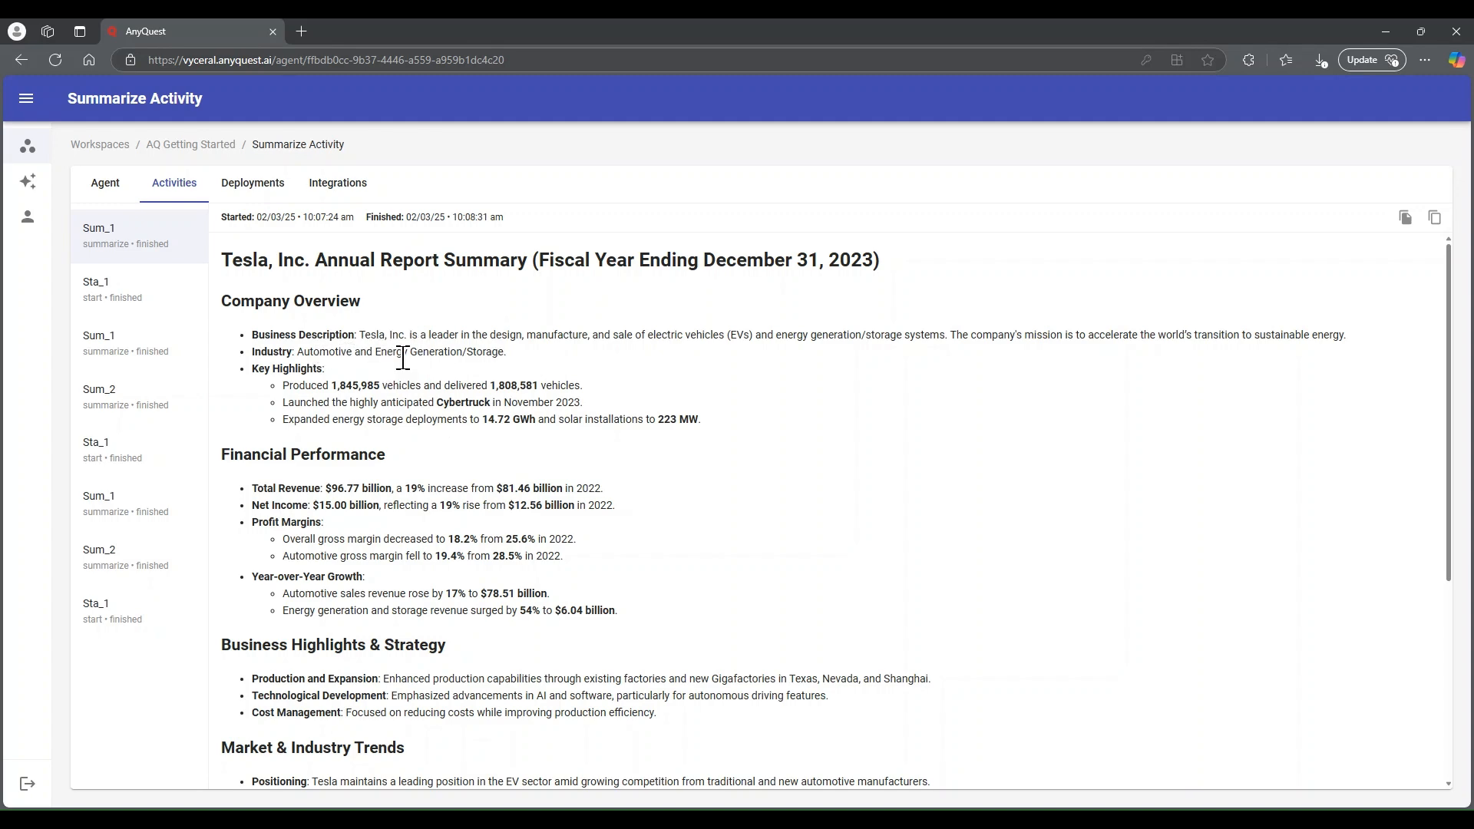
{"action": "scroll", "coordinate": [733, 469], "scroll_direction": "down", "scroll_amount": 1}
{"action": "scroll", "coordinate": [732, 463], "scroll_direction": "down", "scroll_amount": 1}
{"action": "scroll", "coordinate": [731, 463], "scroll_direction": "down", "scroll_amount": 1}
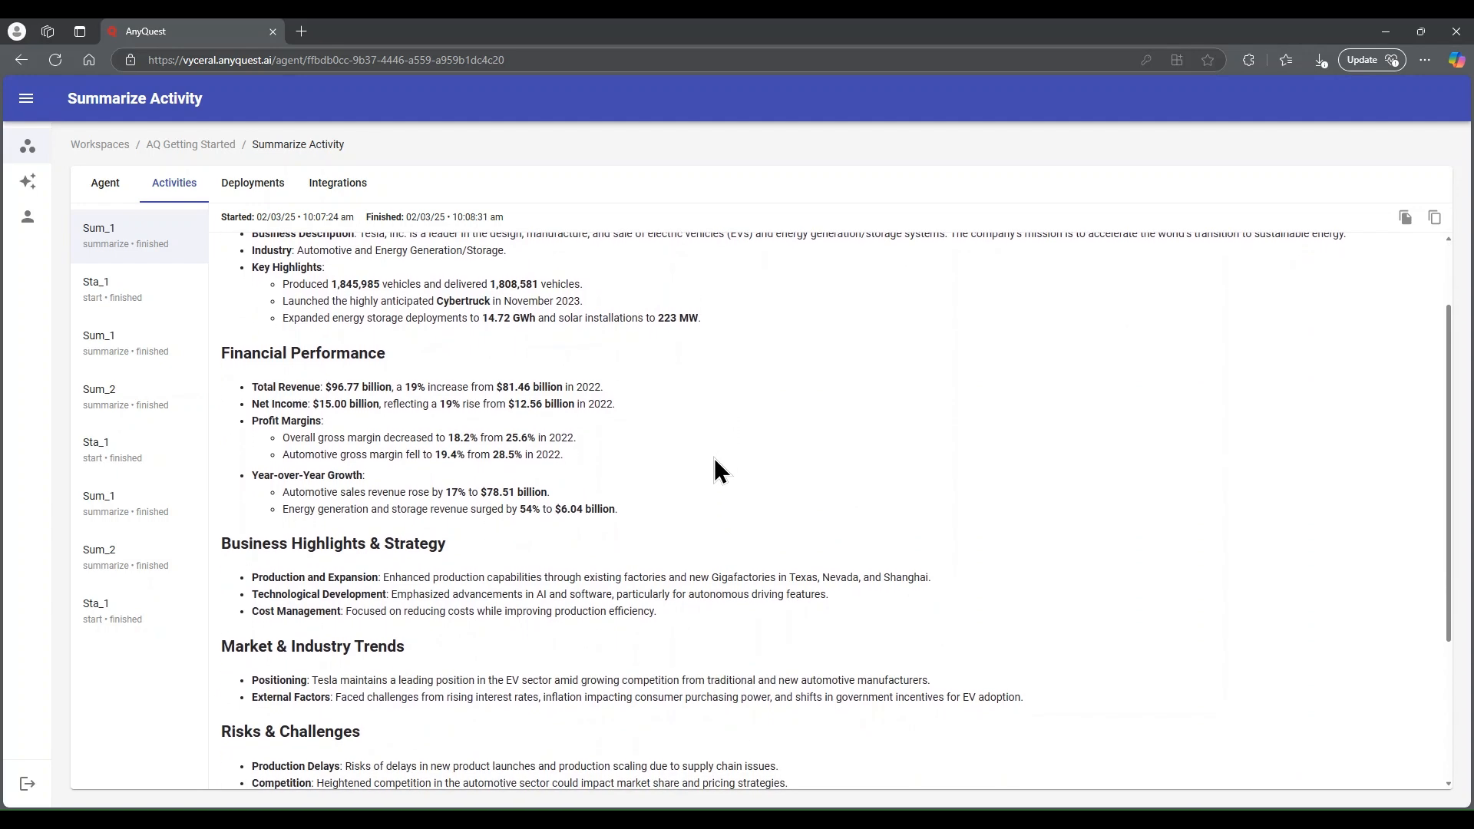
{"action": "scroll", "coordinate": [675, 439], "scroll_direction": "down", "scroll_amount": 2}
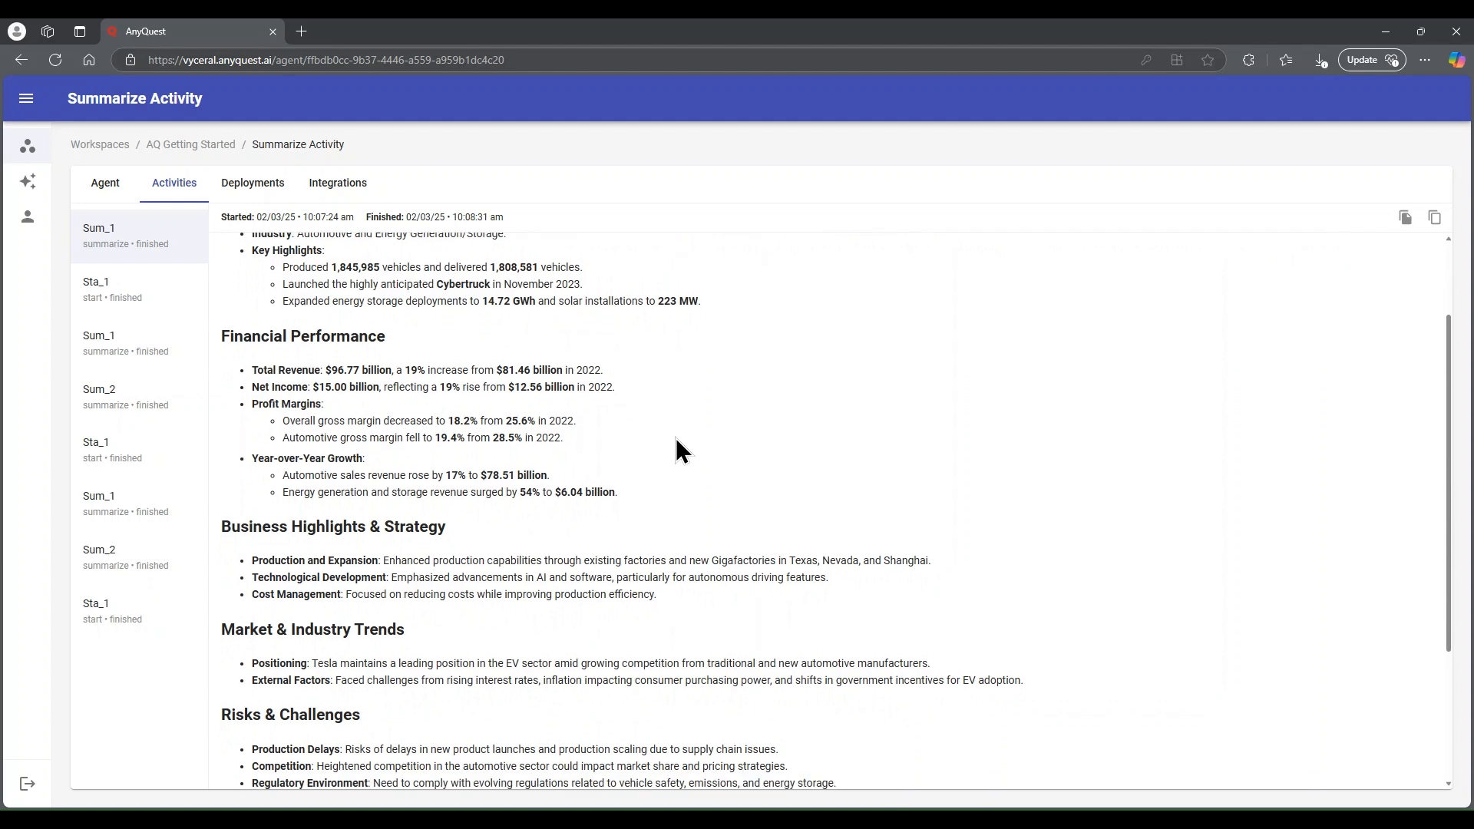
{"action": "scroll", "coordinate": [673, 440], "scroll_direction": "down", "scroll_amount": 1}
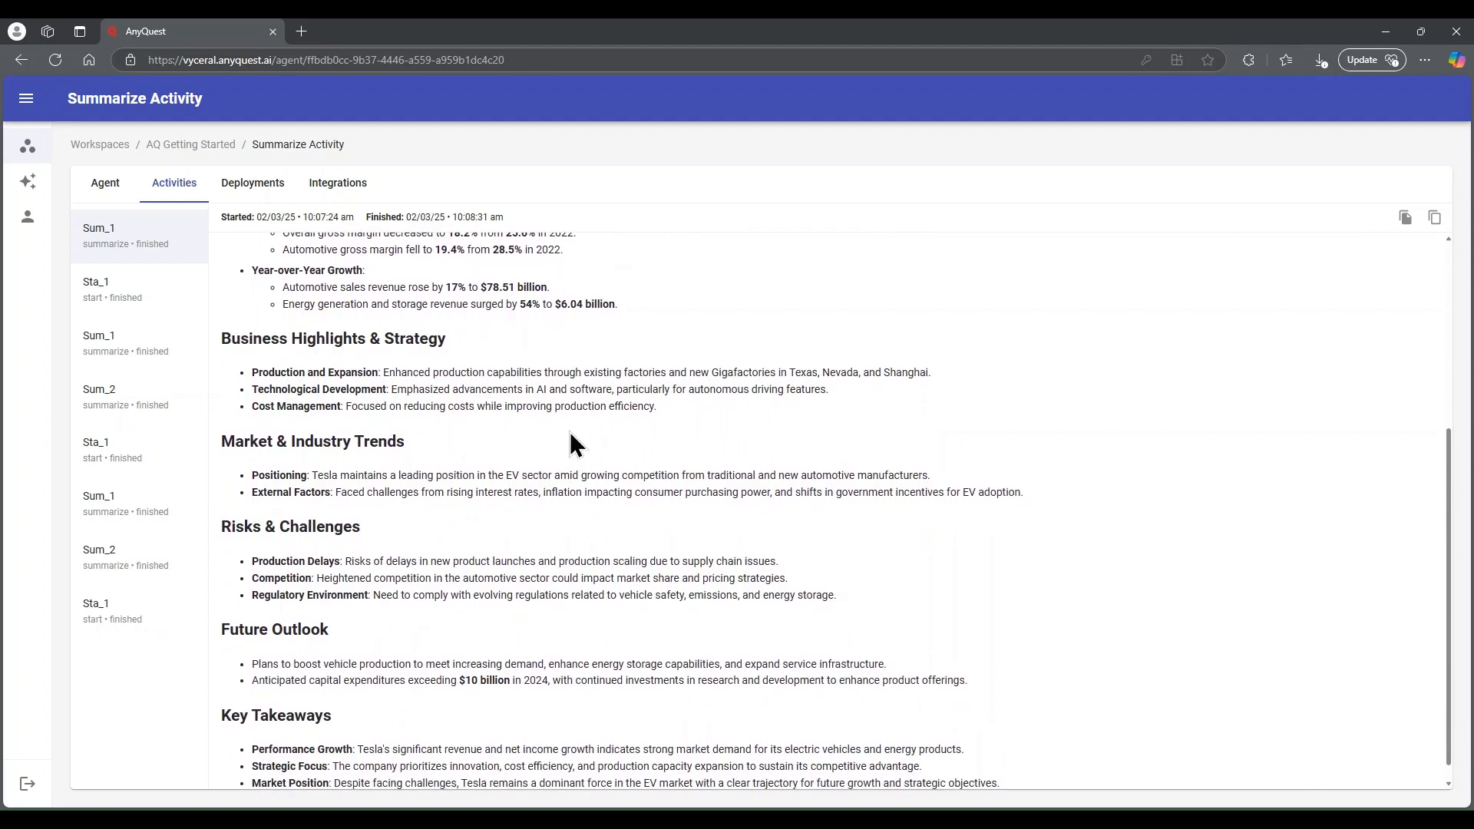
{"action": "scroll", "coordinate": [643, 515], "scroll_direction": "down", "scroll_amount": 1}
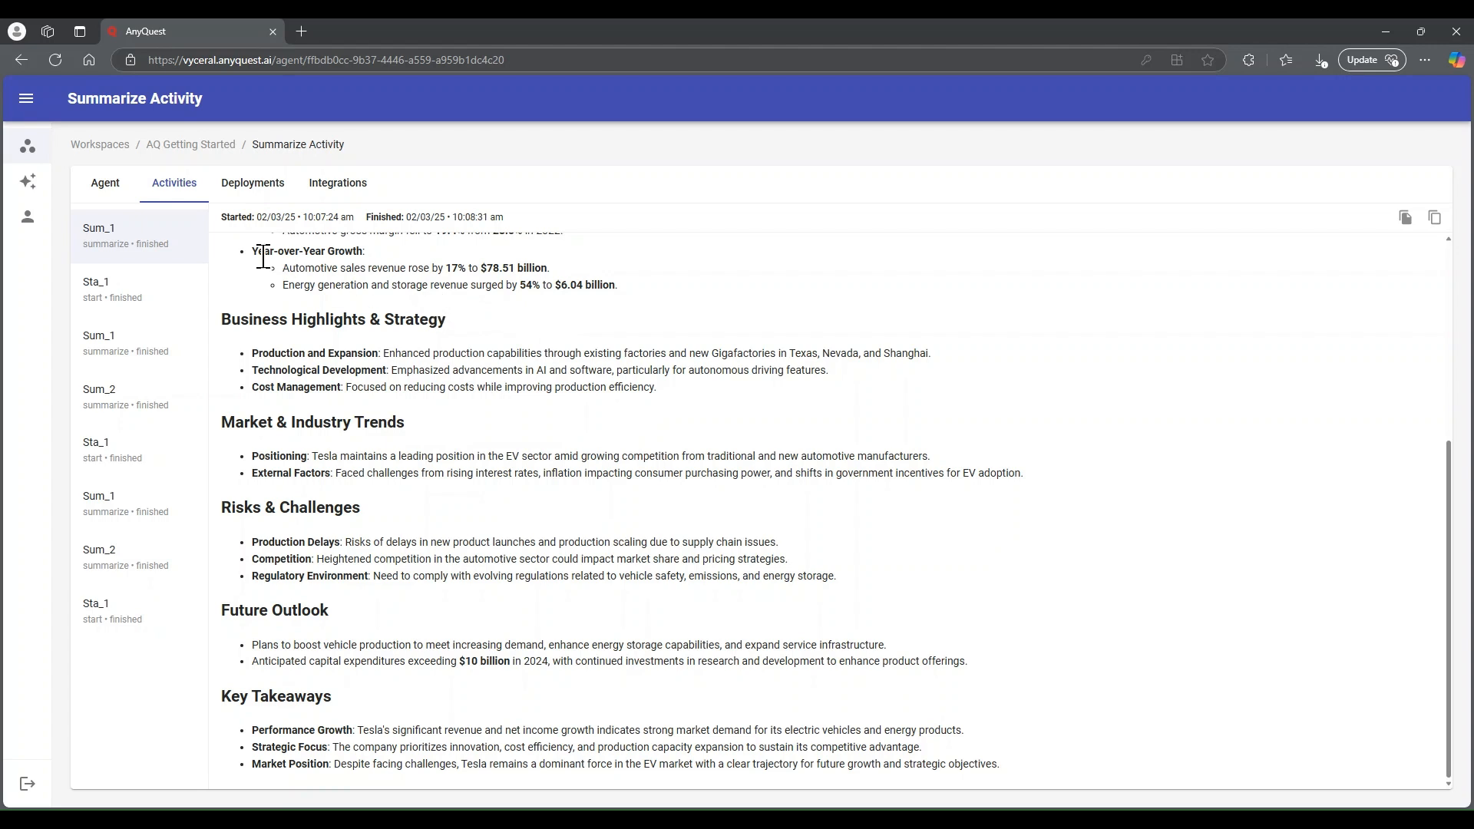
Return to the agent's workflow and show the Sum_1 activity's prompt again
{"action": "left_click", "coordinate": [90, 198]}
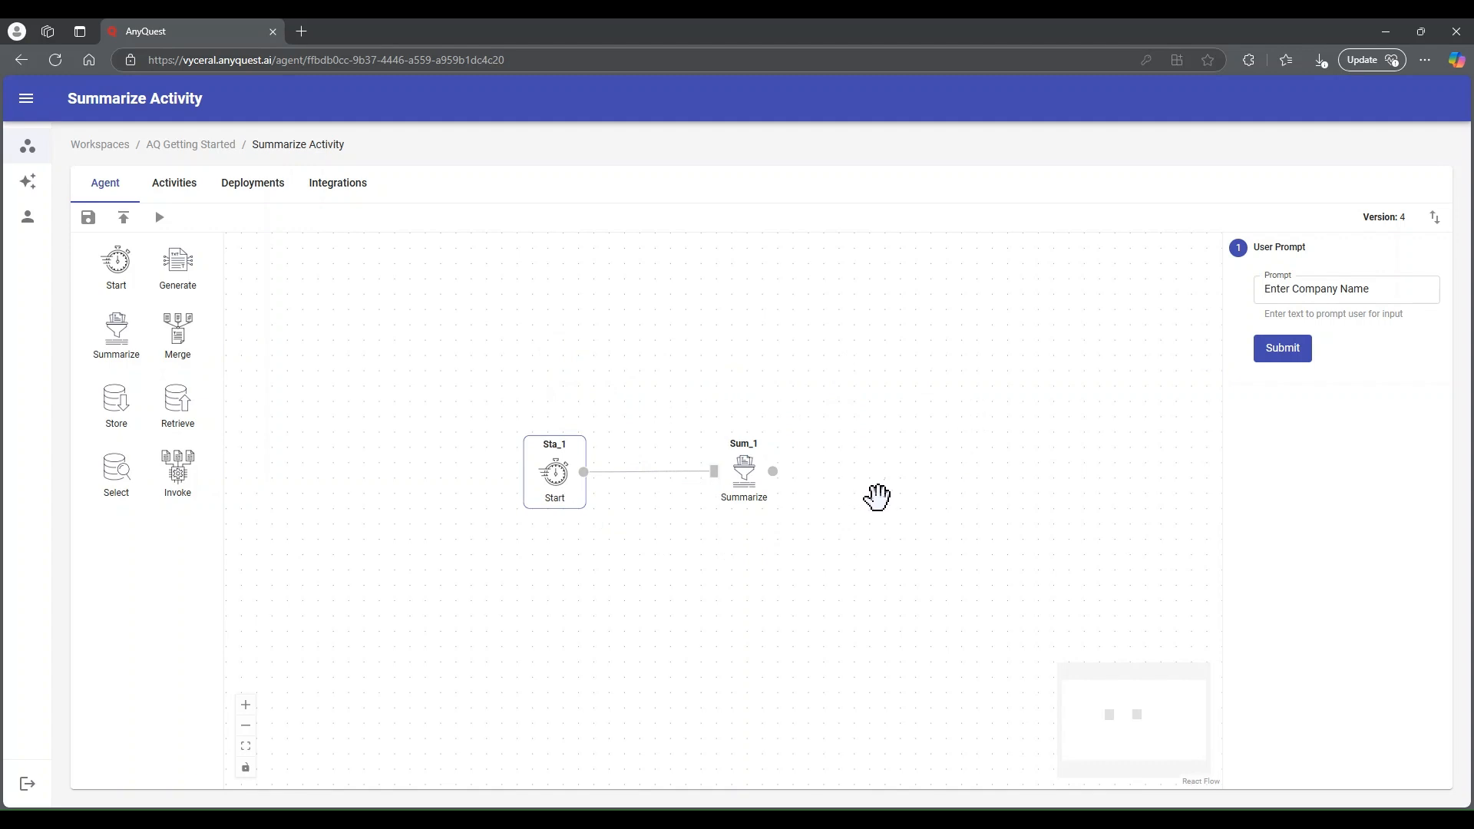
{"action": "left_click", "coordinate": [745, 470]}
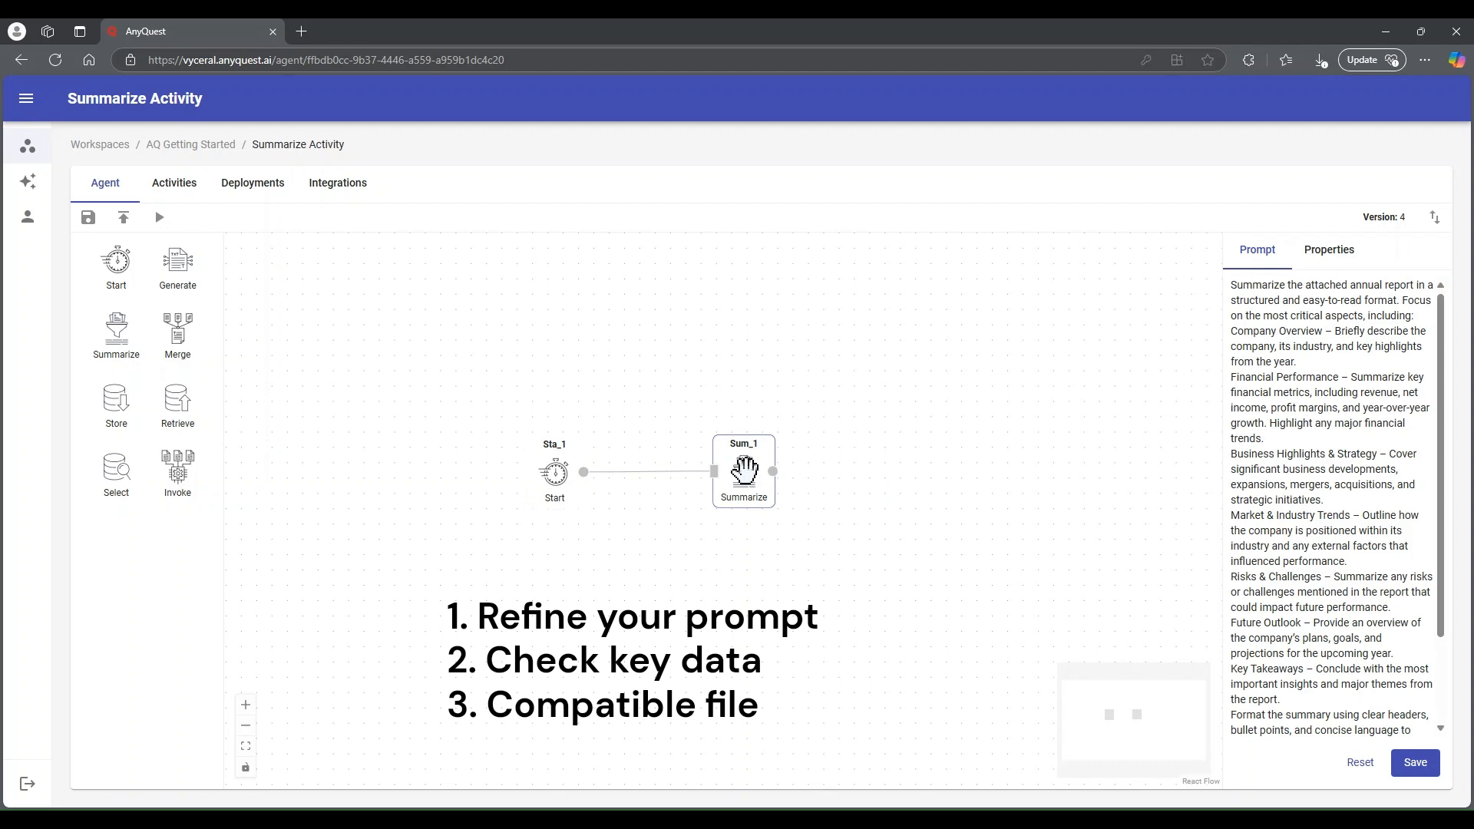